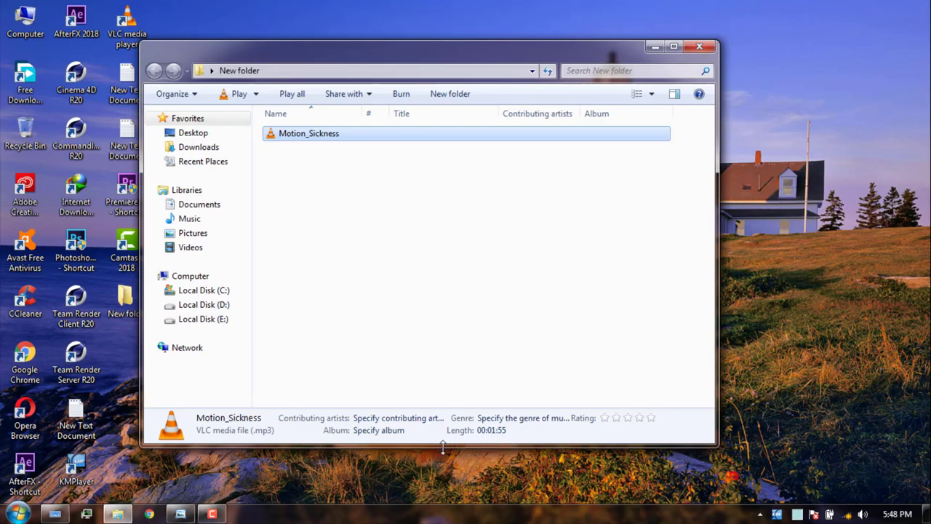
Step: Switch from the audio folder to After Effects and start a new project
{"action": "left_click_drag", "start_coordinate": [584, 47], "coordinate": [709, 89]}
{"action": "right_click", "coordinate": [54, 6]}
{"action": "left_click", "coordinate": [242, 18]}
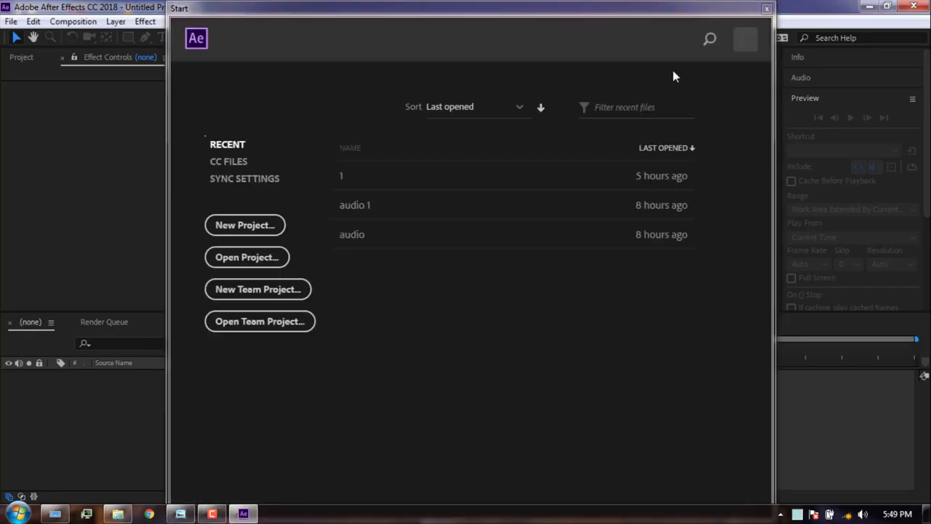
{"action": "left_click", "coordinate": [237, 227]}
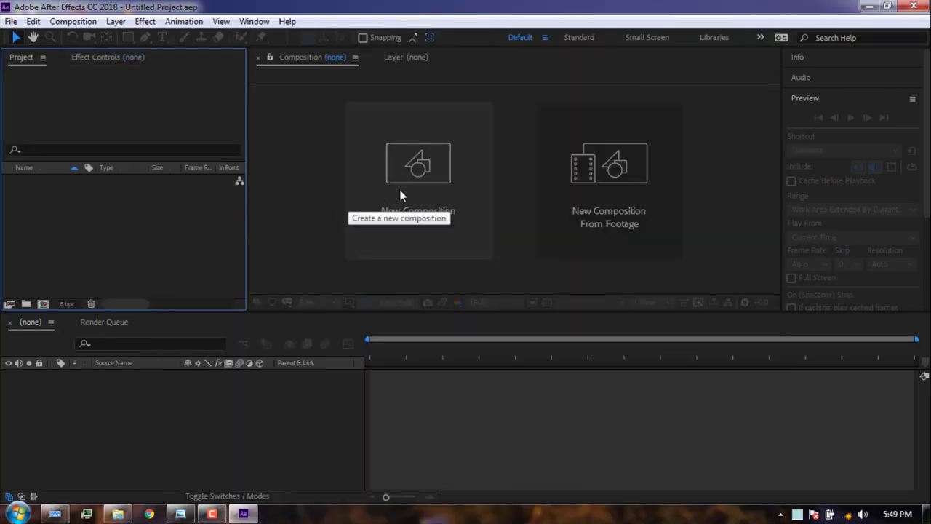
Step: Start a new composition using the HDTV 1080 29.97 preset
{"action": "left_click", "coordinate": [368, 207]}
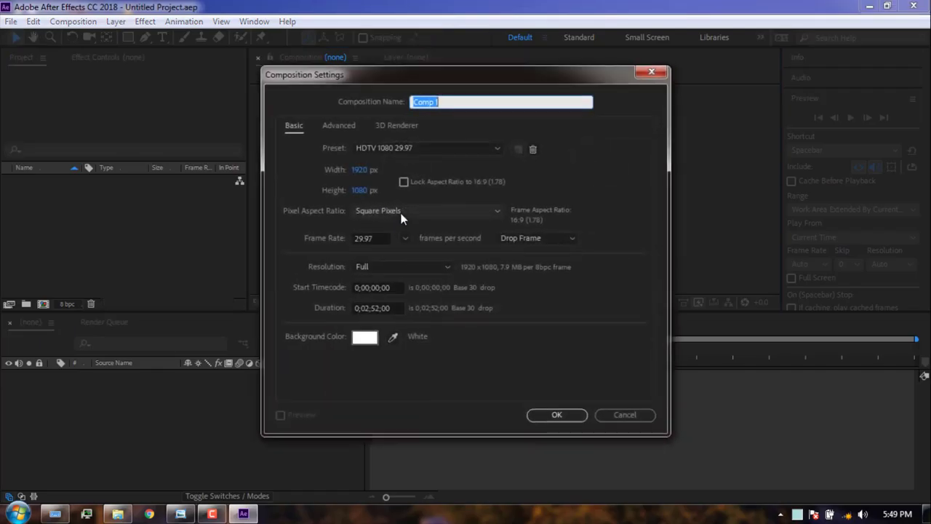
{"action": "left_click", "coordinate": [499, 149]}
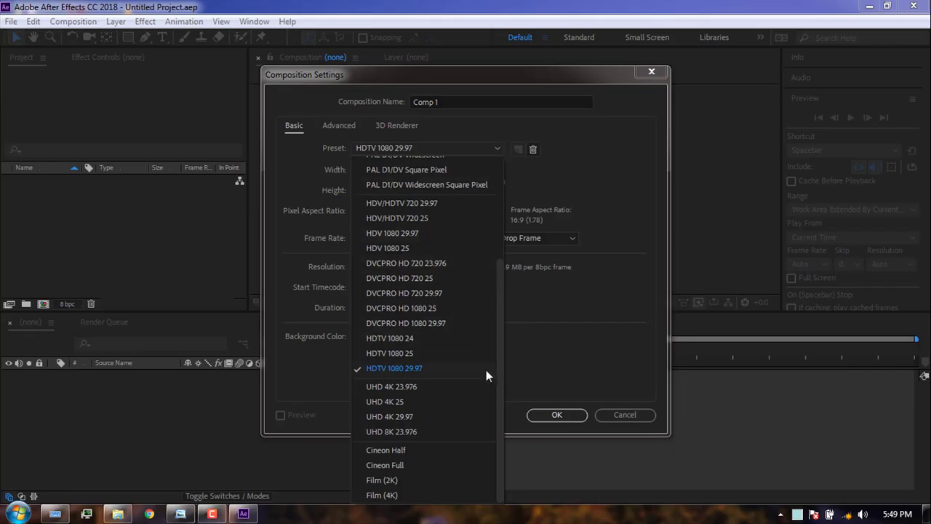
{"action": "left_click", "coordinate": [404, 368]}
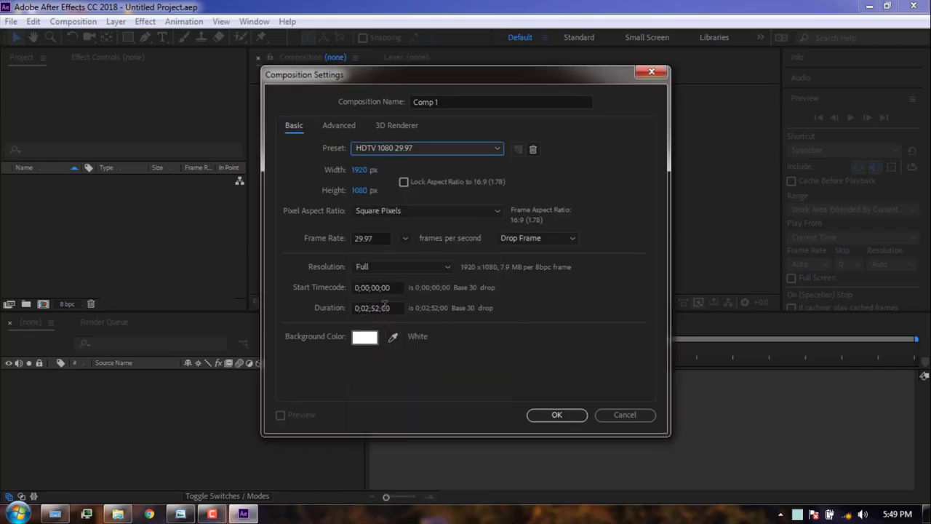
Step: Check the Motion_Sickness track's length in its folder and set the composition duration to 0;01;55;00
{"action": "left_click", "coordinate": [117, 513]}
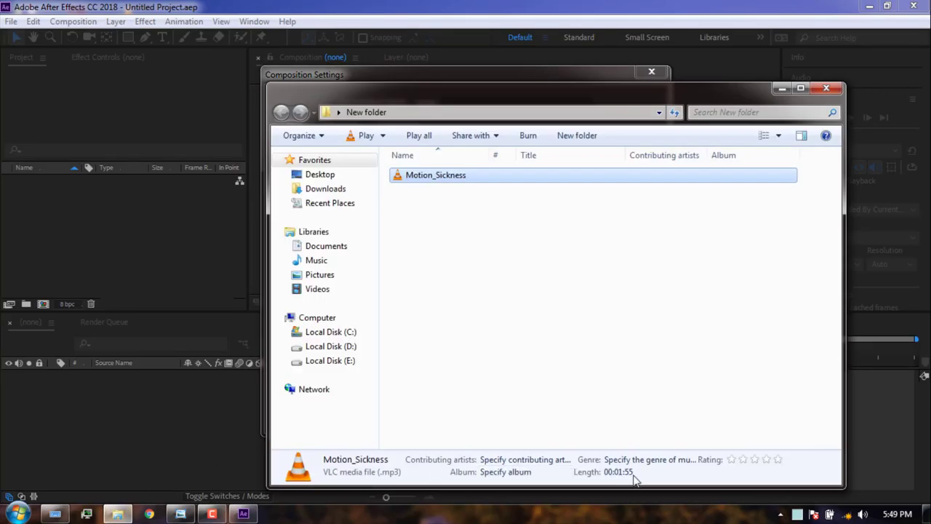
{"action": "left_click", "coordinate": [432, 6]}
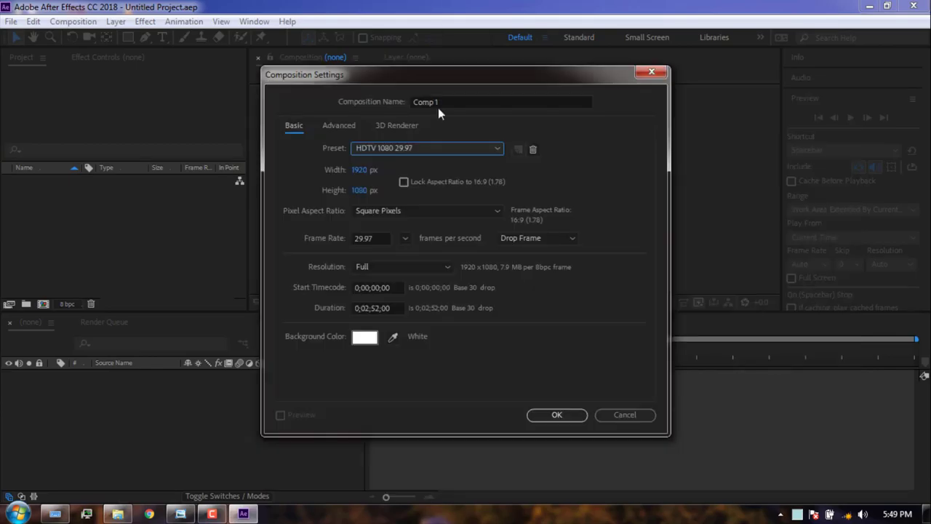
{"action": "left_click", "coordinate": [369, 308]}
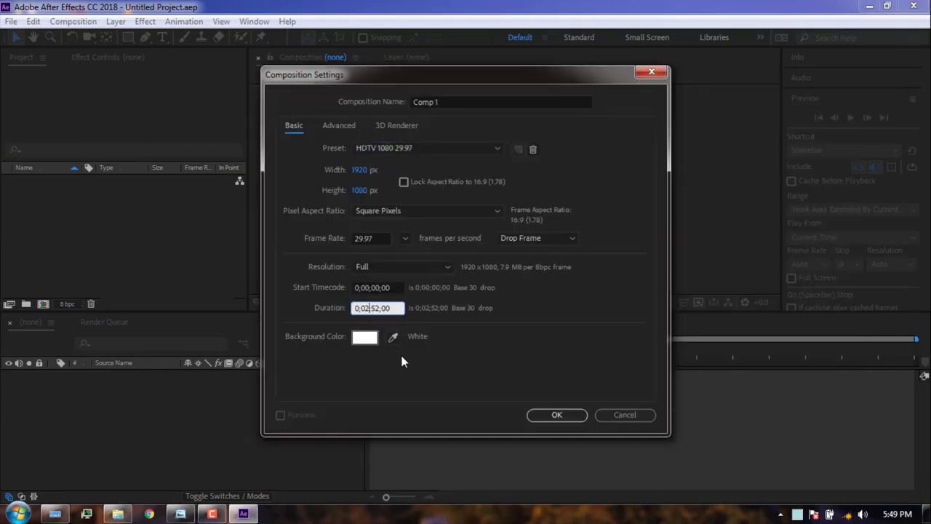
{"action": "key", "text": "BackSpace"}
{"action": "type", "text": "1"}
{"action": "key", "text": "BackSpace"}
{"action": "type", "text": "5"}
Step: Set the composition's background colour to near-black 010101 and create the composition
{"action": "left_click", "coordinate": [366, 337]}
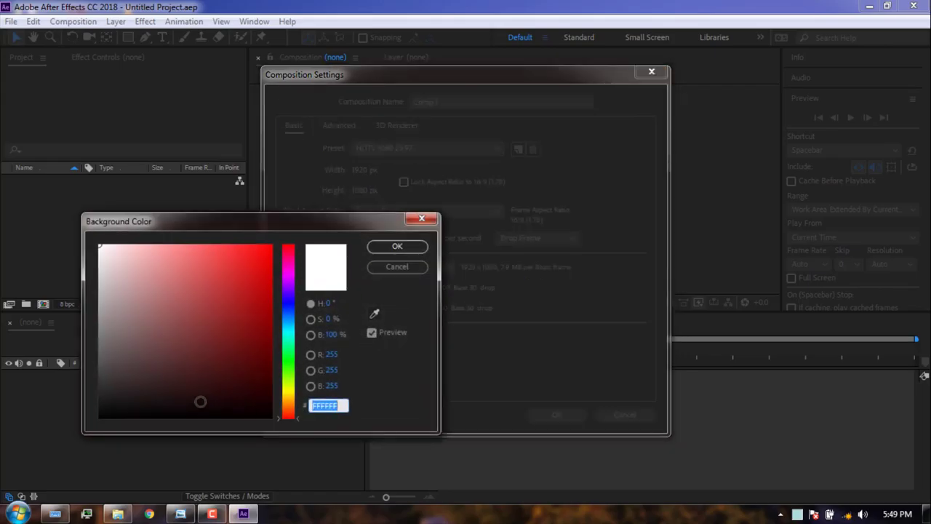
{"action": "left_click", "coordinate": [102, 416]}
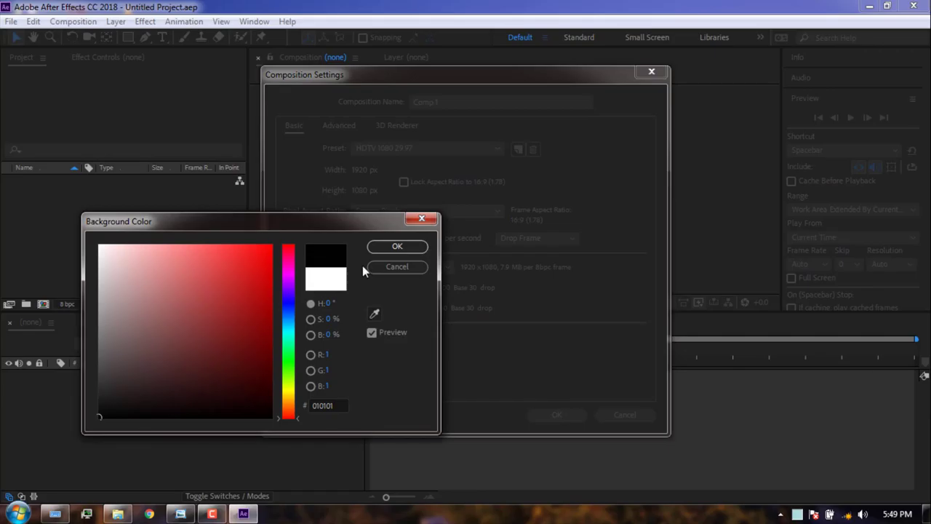
{"action": "left_click", "coordinate": [396, 247]}
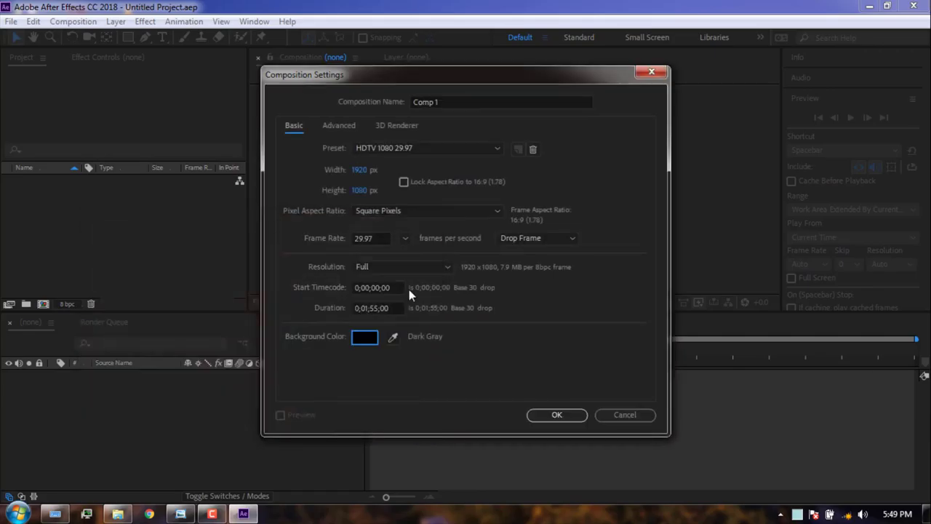
{"action": "left_click", "coordinate": [553, 416]}
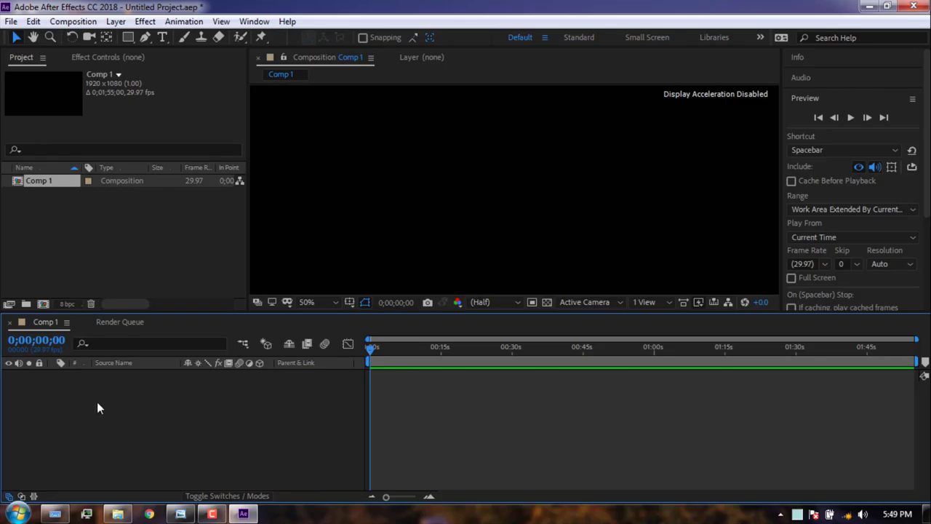
Step: Import the Motion_Sickness audio file from New folder into the project
{"action": "left_click", "coordinate": [119, 512]}
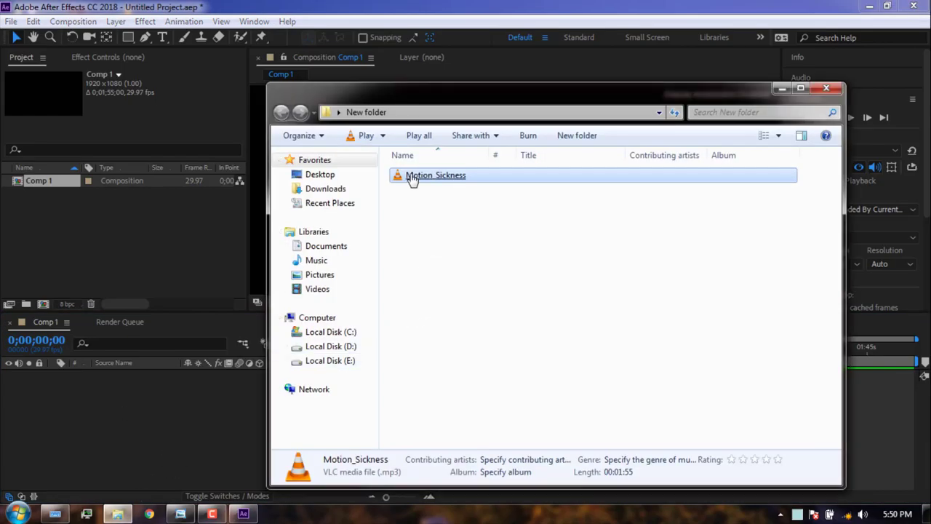
{"action": "left_click_drag", "start_coordinate": [411, 178], "coordinate": [91, 247]}
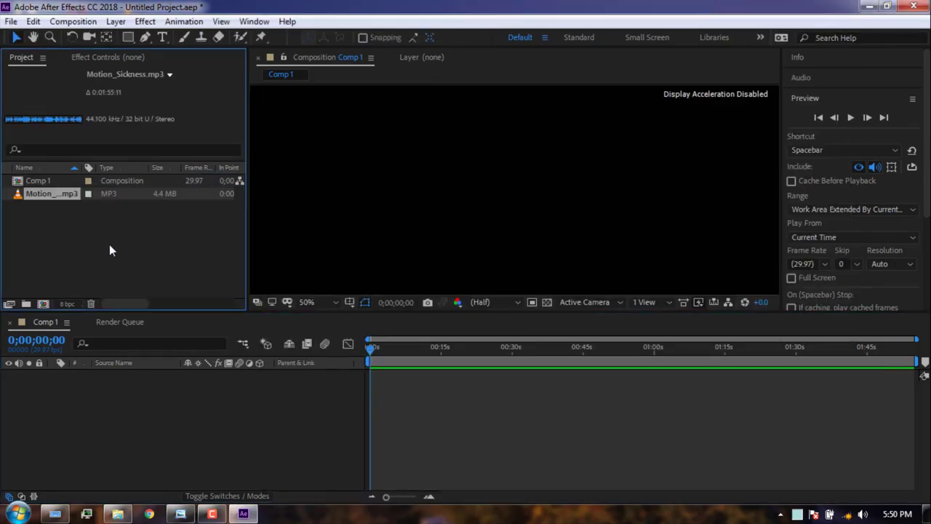
{"action": "left_click", "coordinate": [111, 250]}
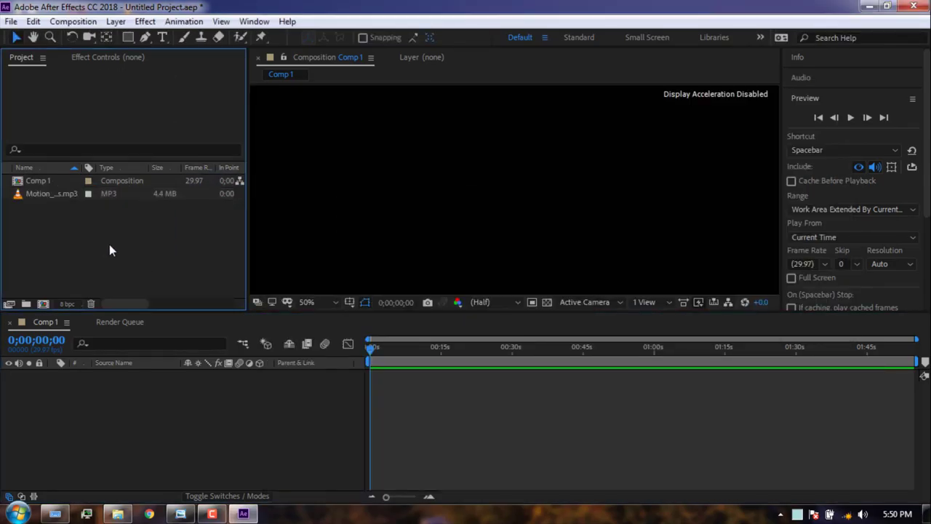
Step: Add a new 1920 x 1080 solid layer to Comp 1 with the colour black (000000)
{"action": "right_click", "coordinate": [89, 404]}
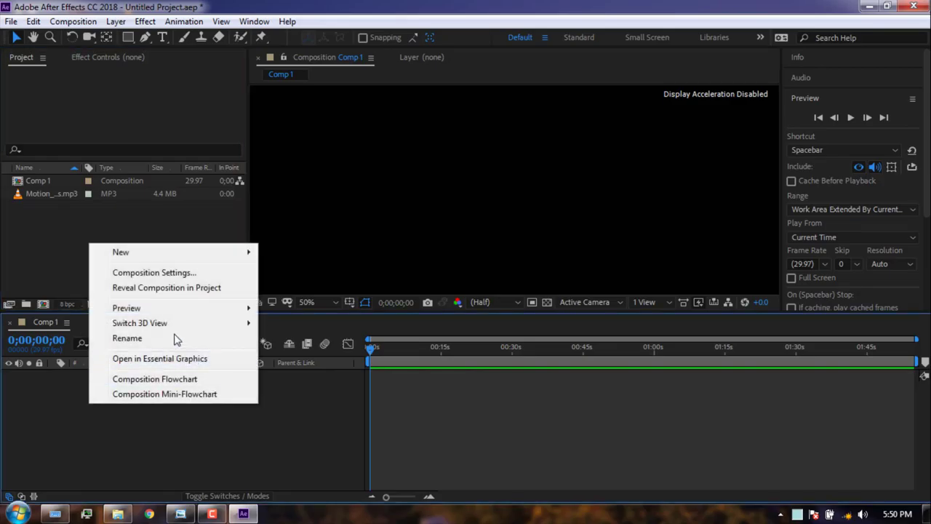
{"action": "mouse_move", "coordinate": [248, 255]}
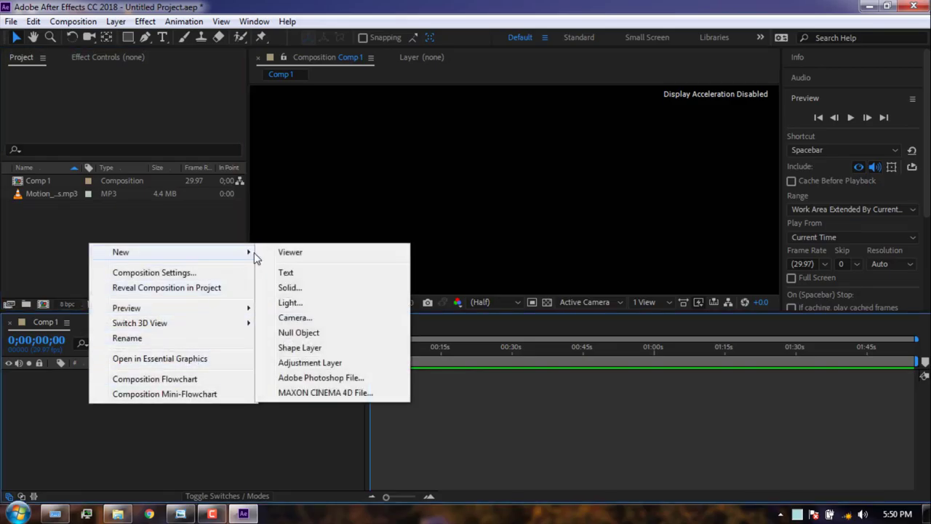
{"action": "left_click", "coordinate": [288, 288]}
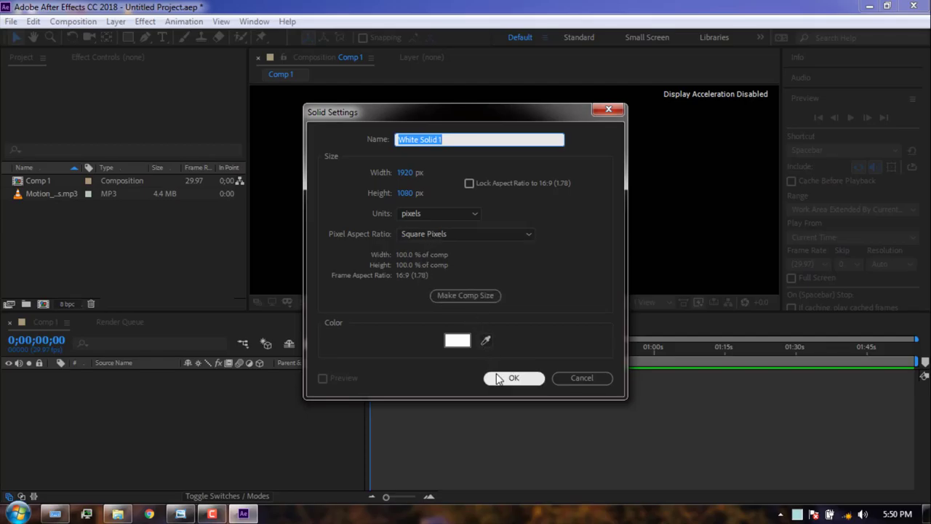
{"action": "left_click", "coordinate": [454, 347]}
{"action": "left_click_drag", "start_coordinate": [124, 391], "coordinate": [90, 419]}
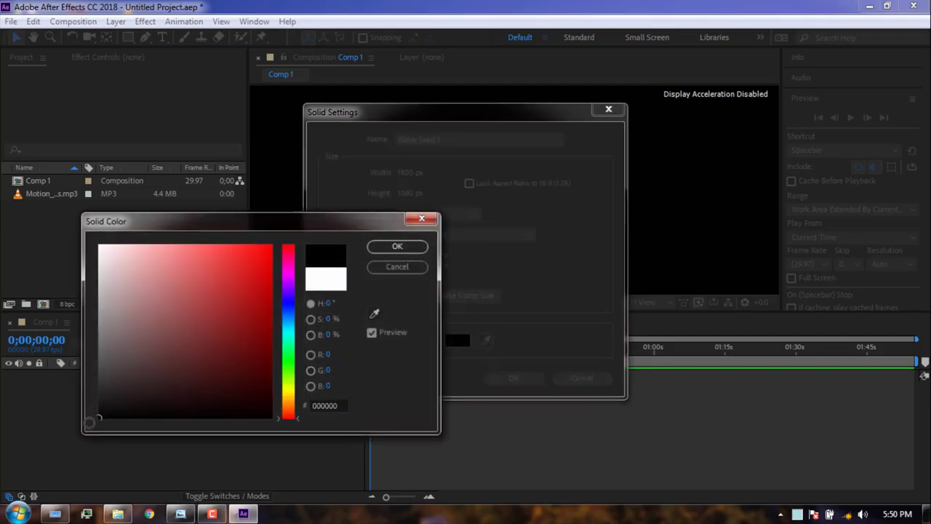
{"action": "left_click", "coordinate": [396, 251]}
{"action": "left_click", "coordinate": [501, 377]}
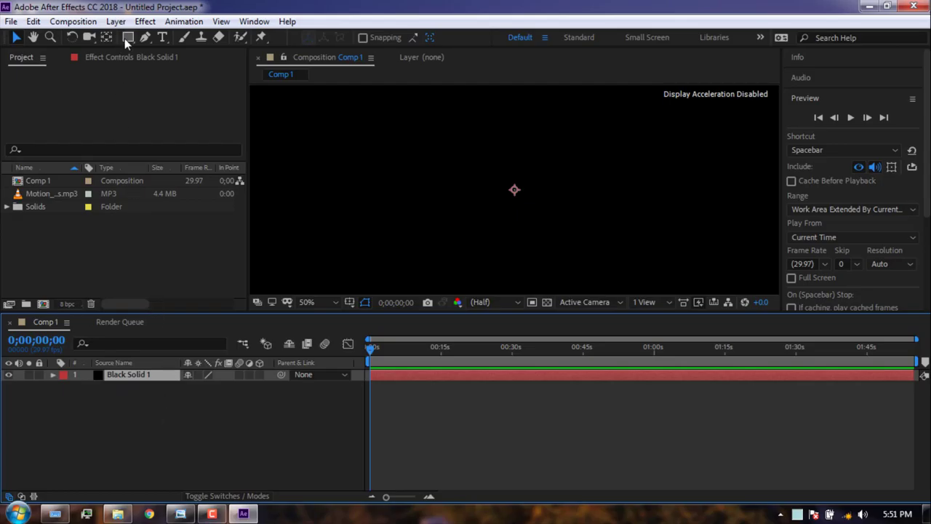
Step: Choose the Ellipse tool, enlarge the composition view and display its title/action safe guides
{"action": "left_click_drag", "start_coordinate": [124, 38], "coordinate": [174, 66]}
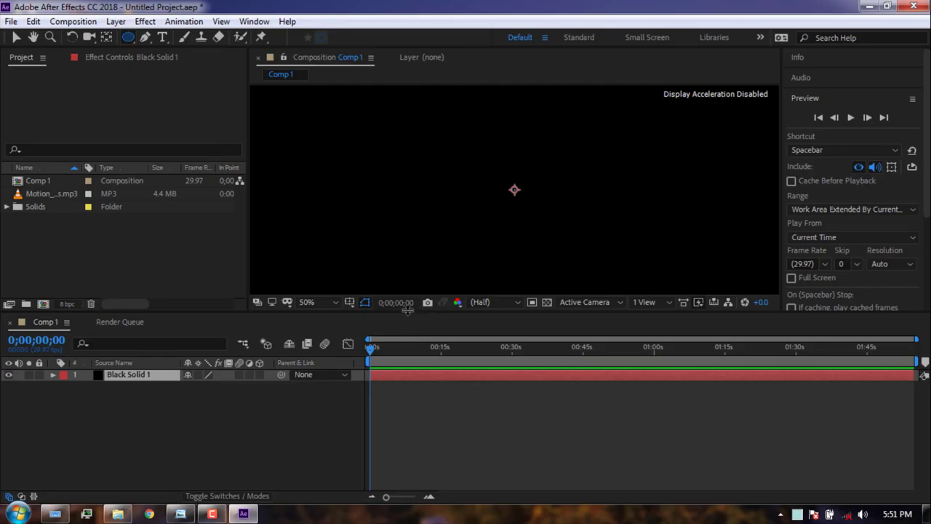
{"action": "left_click_drag", "start_coordinate": [399, 314], "coordinate": [399, 396]}
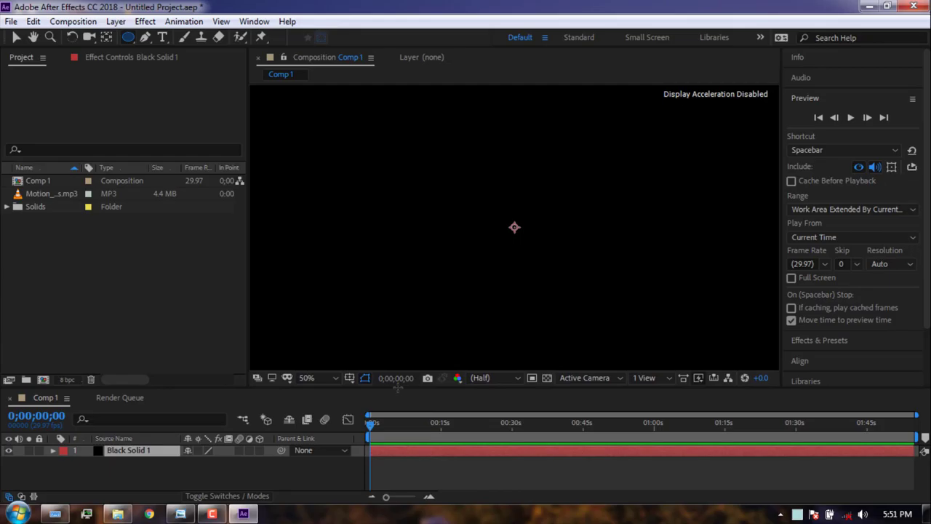
{"action": "left_click", "coordinate": [351, 385]}
{"action": "left_click", "coordinate": [352, 376]}
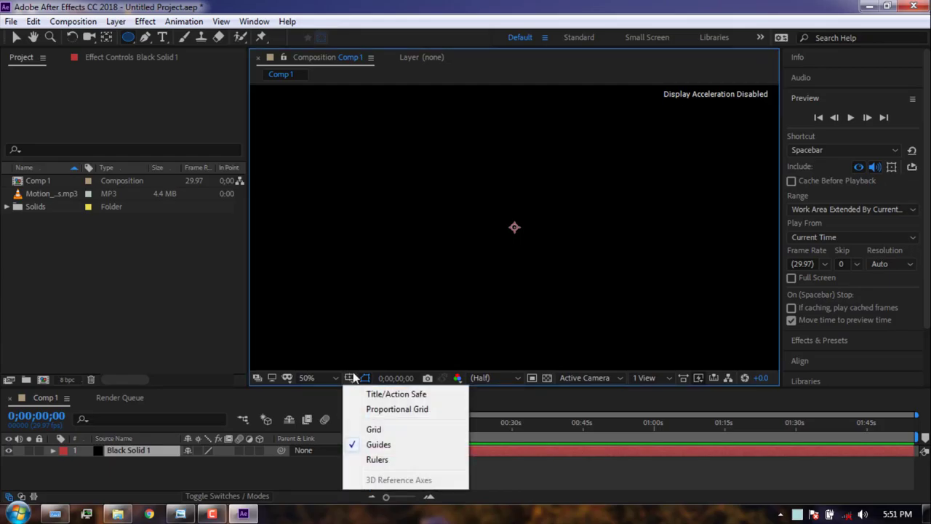
{"action": "left_click", "coordinate": [365, 397]}
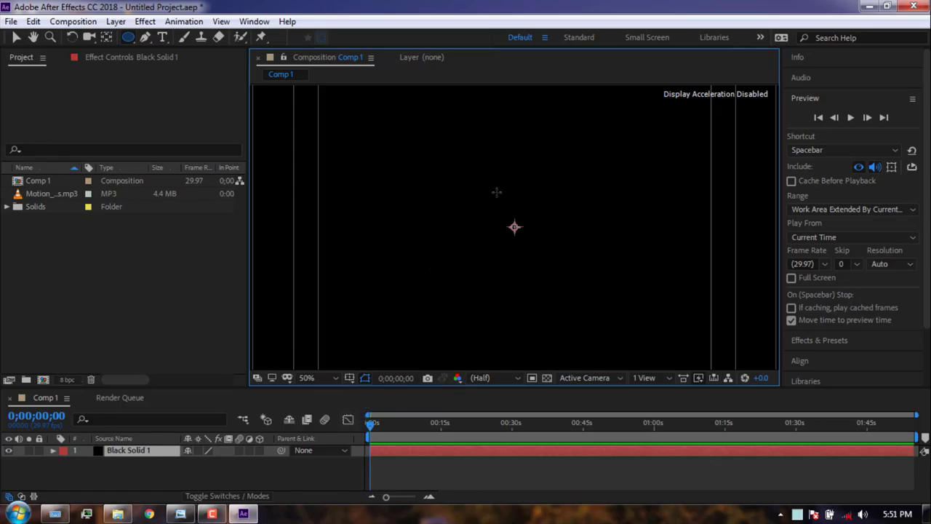
Step: Draw a circular mask around the centre of the black solid
{"action": "key", "text": "comma"}
{"action": "key", "text": "comma"}
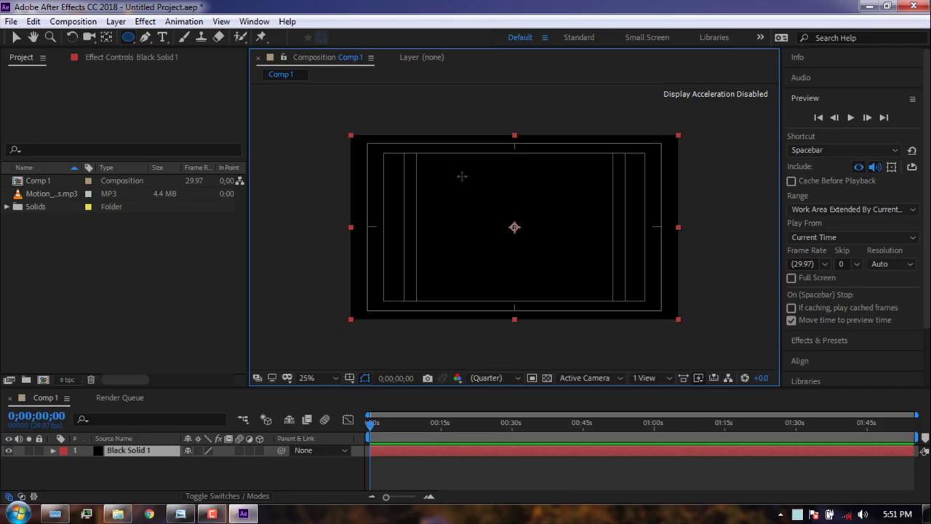
{"action": "left_click_drag", "start_coordinate": [461, 181], "coordinate": [558, 259]}
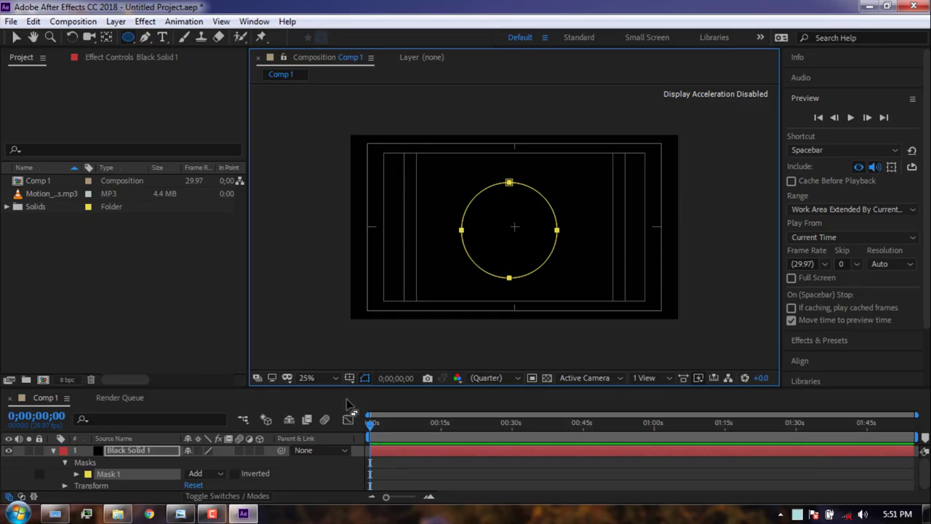
Step: Set the circular mask's mode to None and hide the title/action safe guides
{"action": "left_click_drag", "start_coordinate": [357, 387], "coordinate": [365, 355]}
{"action": "left_click", "coordinate": [216, 443]}
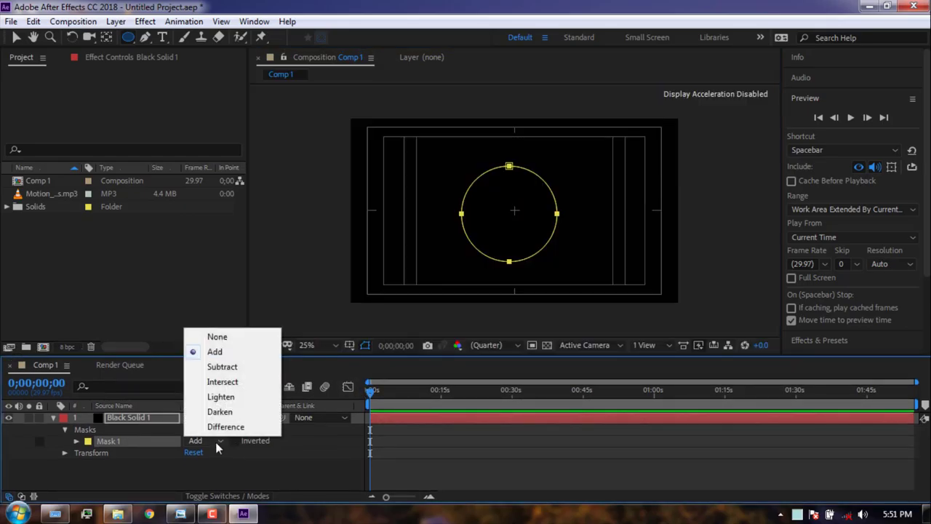
{"action": "left_click", "coordinate": [219, 338]}
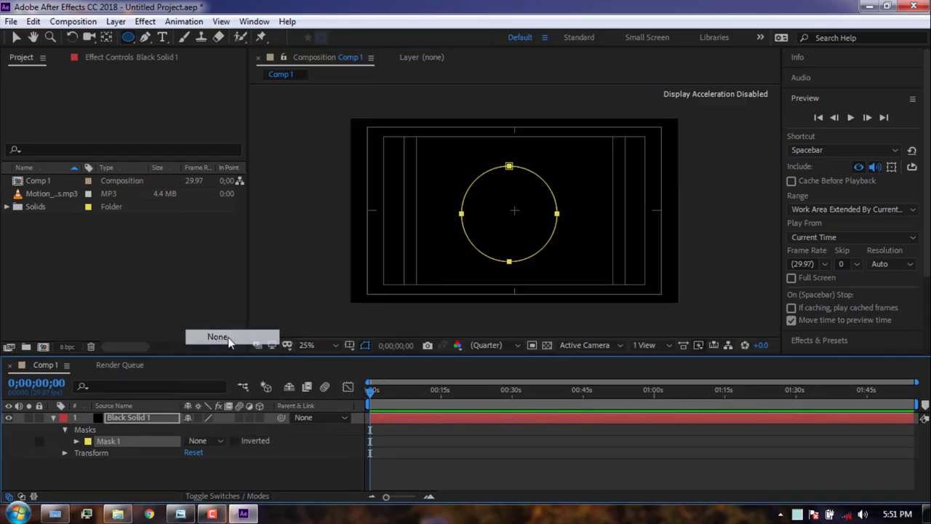
{"action": "left_click", "coordinate": [350, 345]}
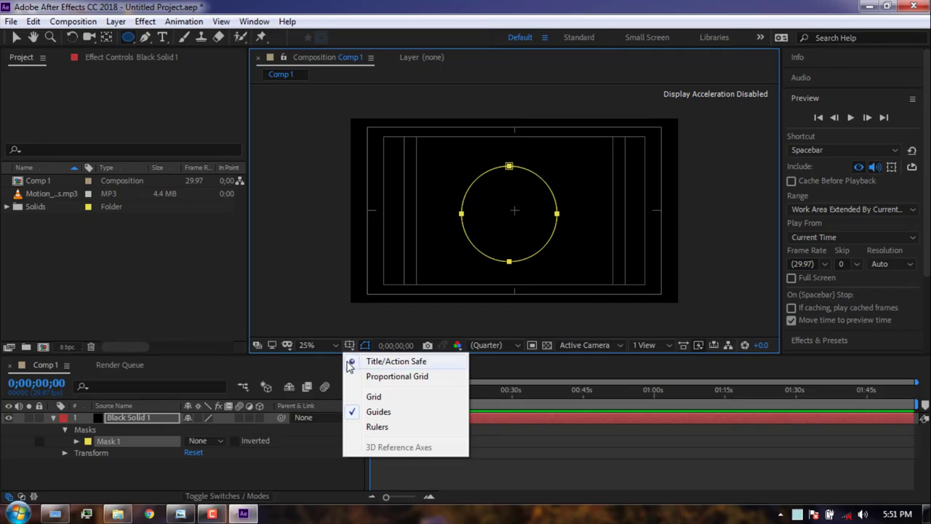
{"action": "left_click", "coordinate": [354, 364]}
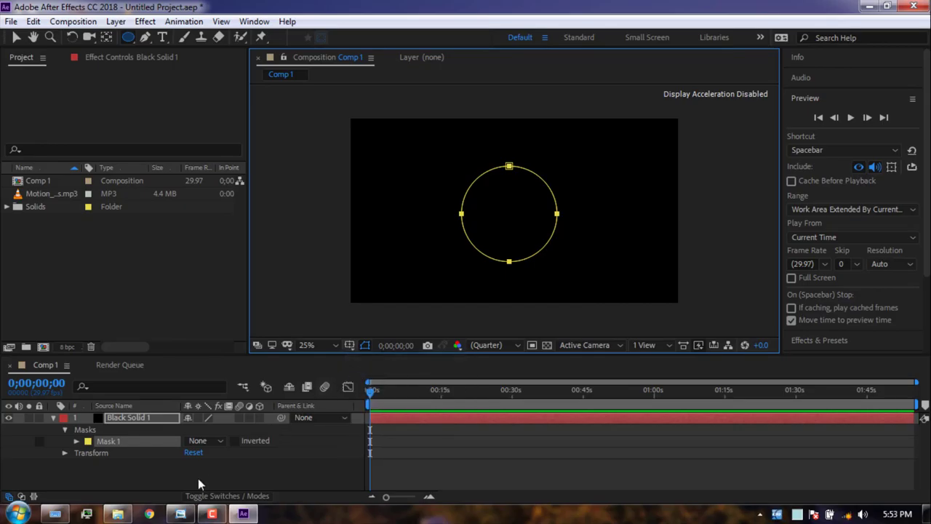
Step: Find the Audio Spectrum effect by searching the effects for "audio" and apply it to the Black Solid 1 layer
{"action": "left_click", "coordinate": [53, 418]}
{"action": "left_click", "coordinate": [124, 419]}
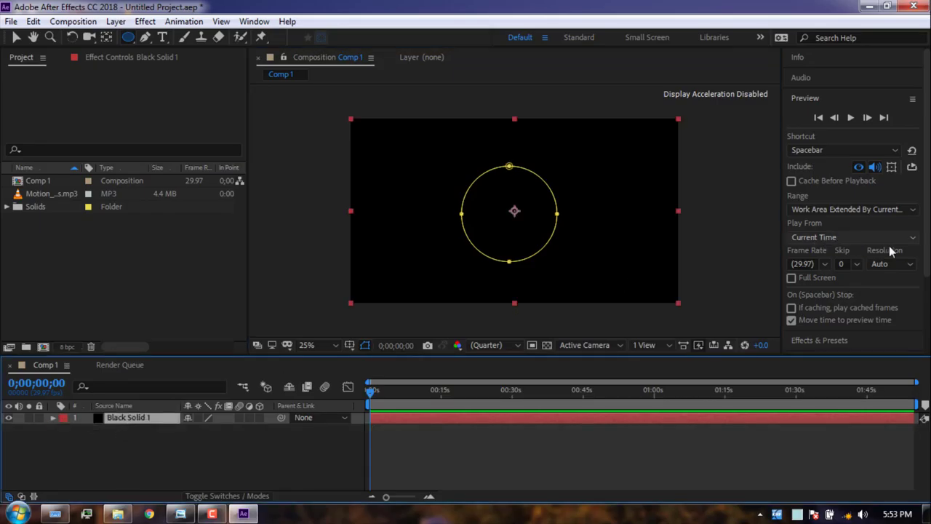
{"action": "scroll", "coordinate": [855, 219], "scroll_direction": "down", "scroll_amount": 2}
{"action": "scroll", "coordinate": [853, 272], "scroll_direction": "down", "scroll_amount": 3}
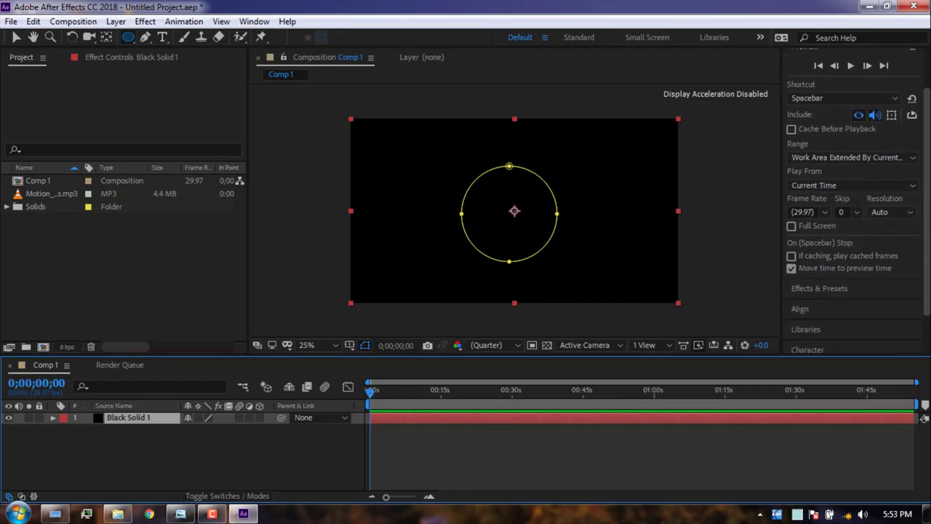
{"action": "left_click", "coordinate": [853, 272]}
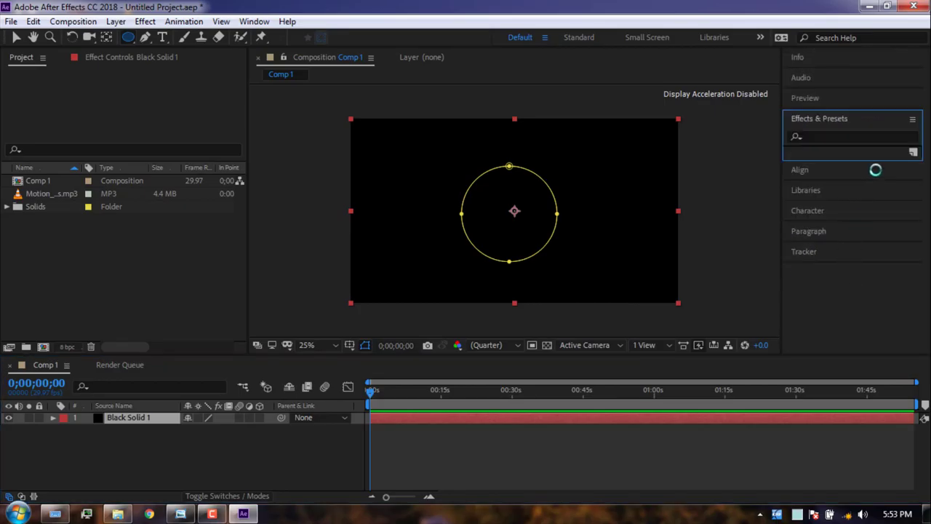
{"action": "left_click", "coordinate": [888, 136]}
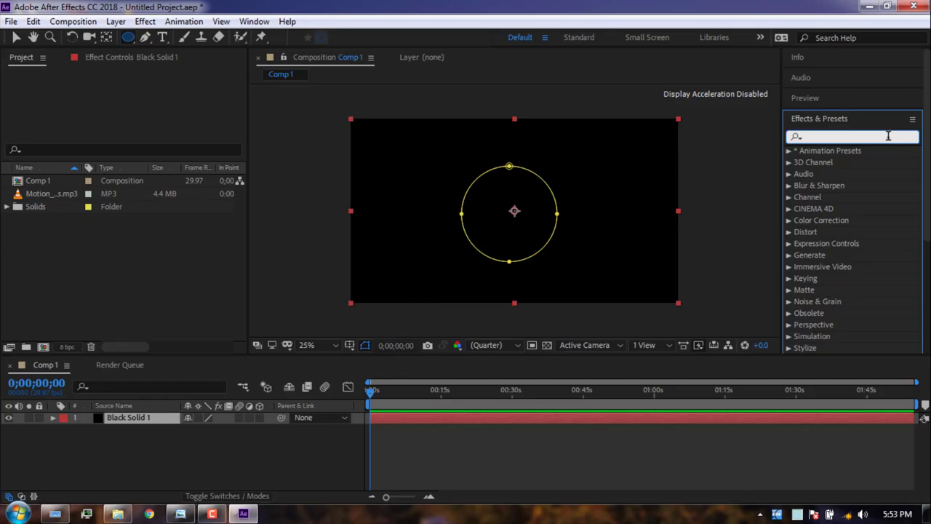
{"action": "type", "text": "audi"}
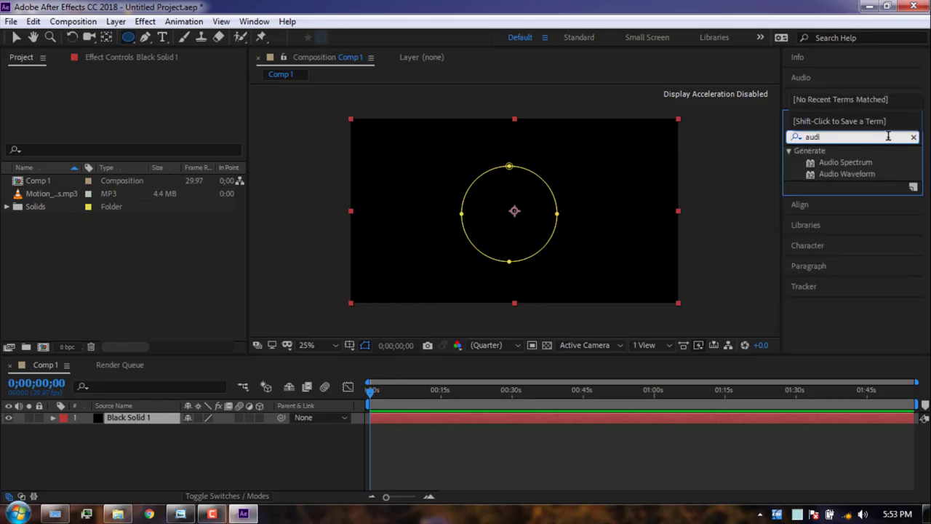
{"action": "type", "text": "o"}
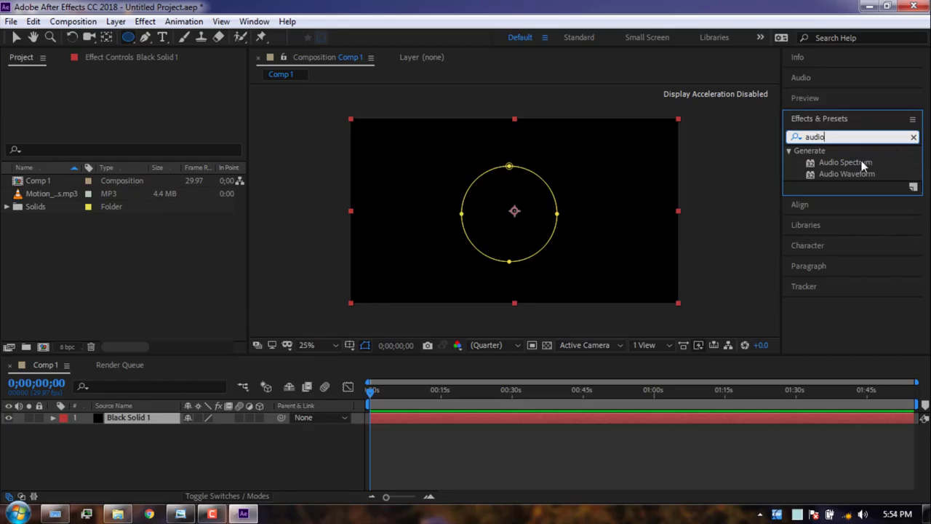
{"action": "left_click_drag", "start_coordinate": [862, 161], "coordinate": [161, 419]}
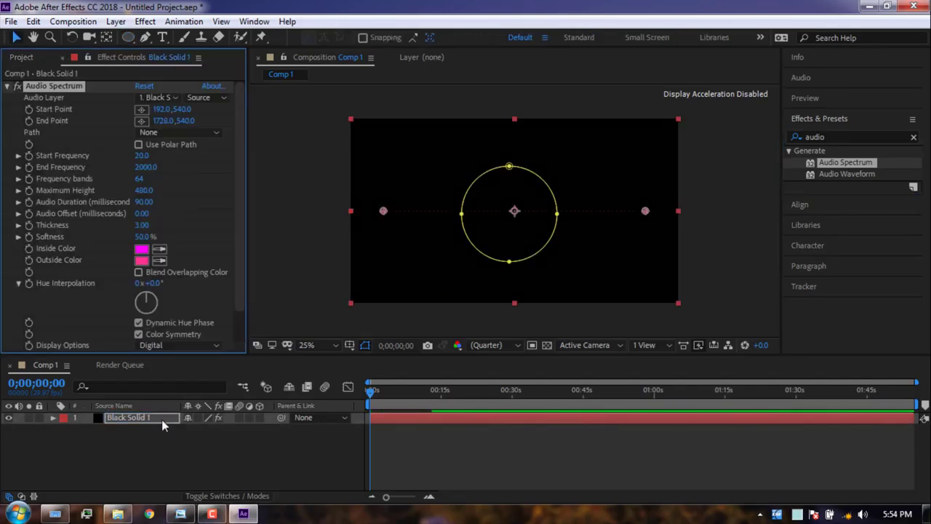
{"action": "key", "text": "v"}
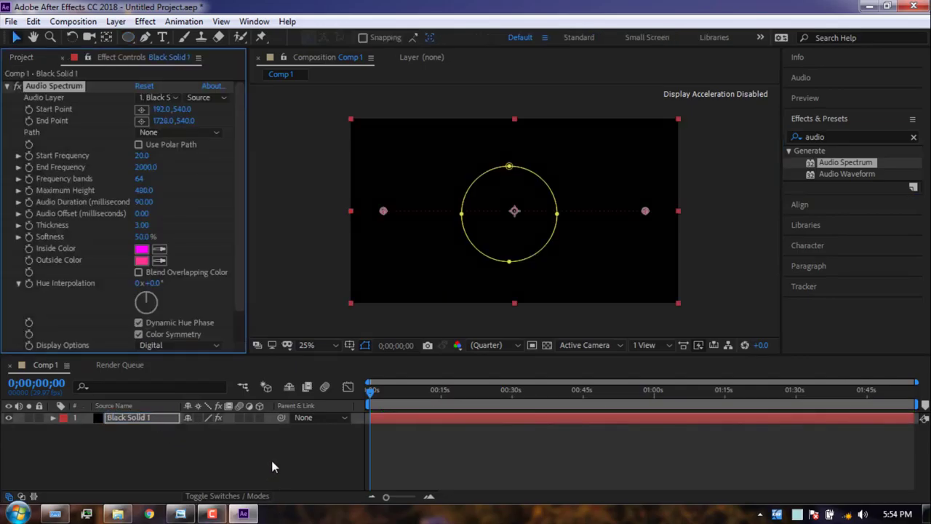
Step: Add Motion_Sickness.mp3 to the Comp 1 timeline as a layer below Black Solid 1
{"action": "left_click", "coordinate": [22, 58]}
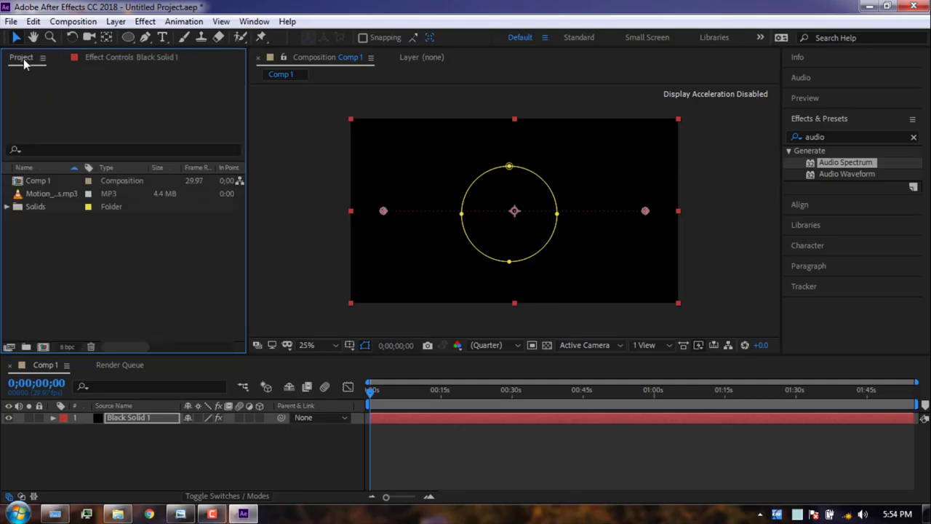
{"action": "left_click", "coordinate": [29, 194]}
{"action": "left_click_drag", "start_coordinate": [29, 193], "coordinate": [48, 427]}
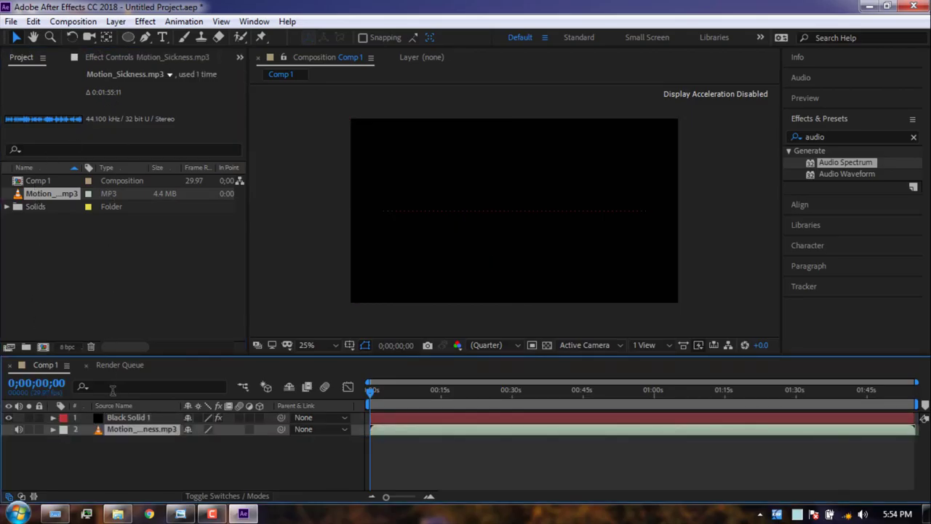
Step: Set the Audio Spectrum's audio layer to Motion_Sickness.mp3 and its path to Mask 1 on Black Solid 1
{"action": "left_click", "coordinate": [120, 417]}
{"action": "left_click", "coordinate": [121, 416]}
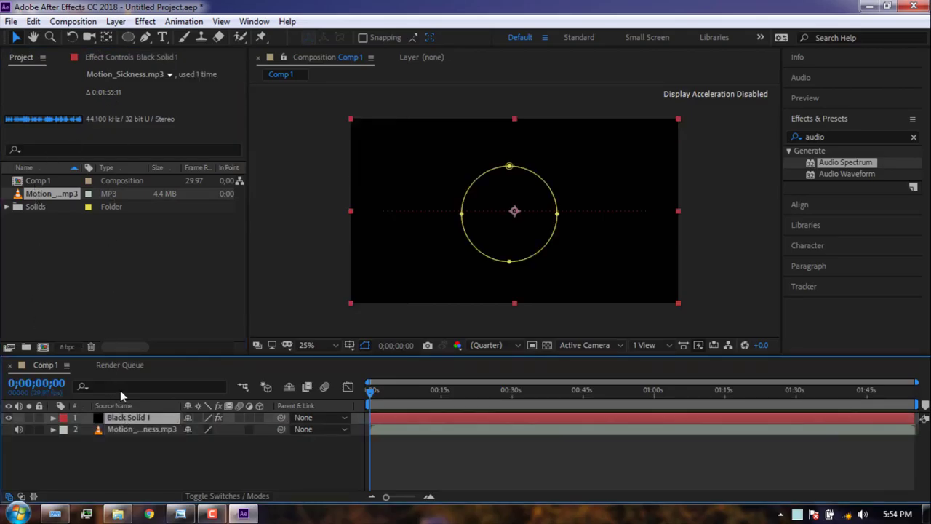
{"action": "left_click", "coordinate": [140, 57]}
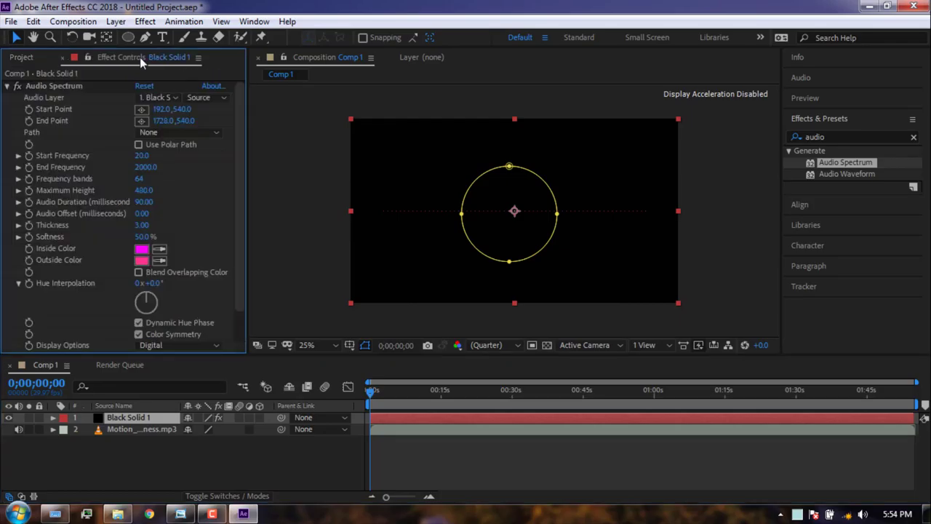
{"action": "left_click", "coordinate": [168, 97]}
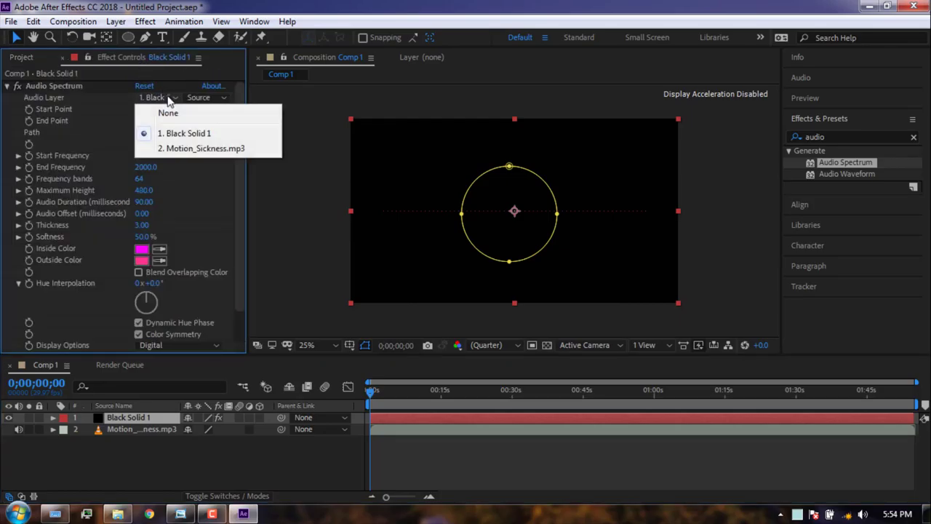
{"action": "left_click", "coordinate": [194, 150]}
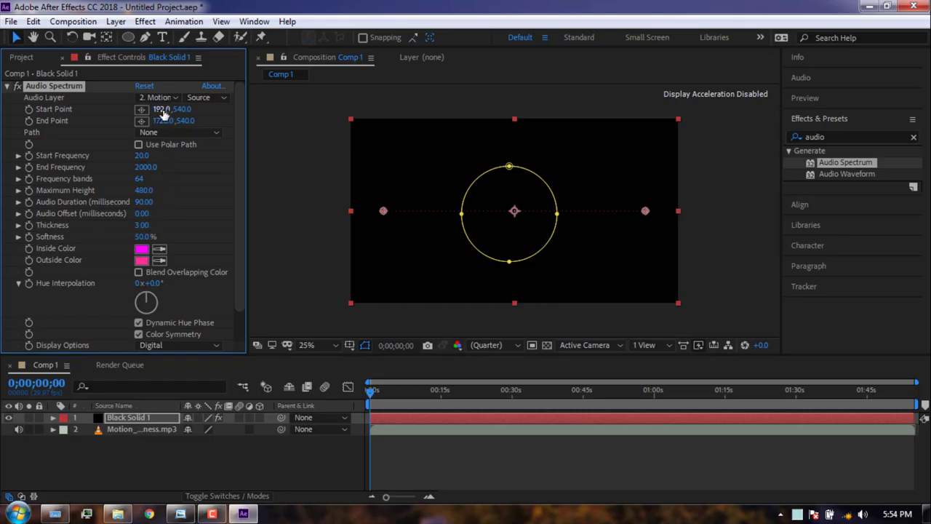
{"action": "left_click", "coordinate": [195, 134]}
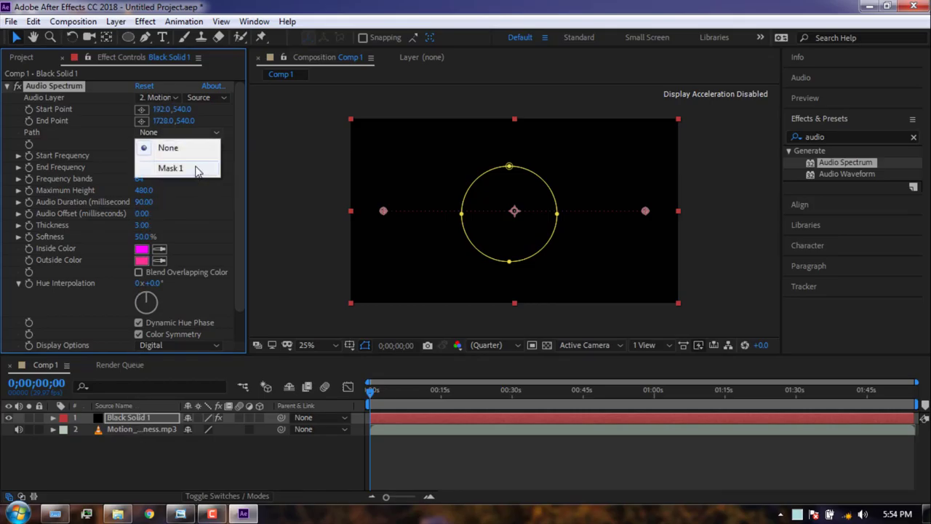
{"action": "left_click", "coordinate": [196, 169]}
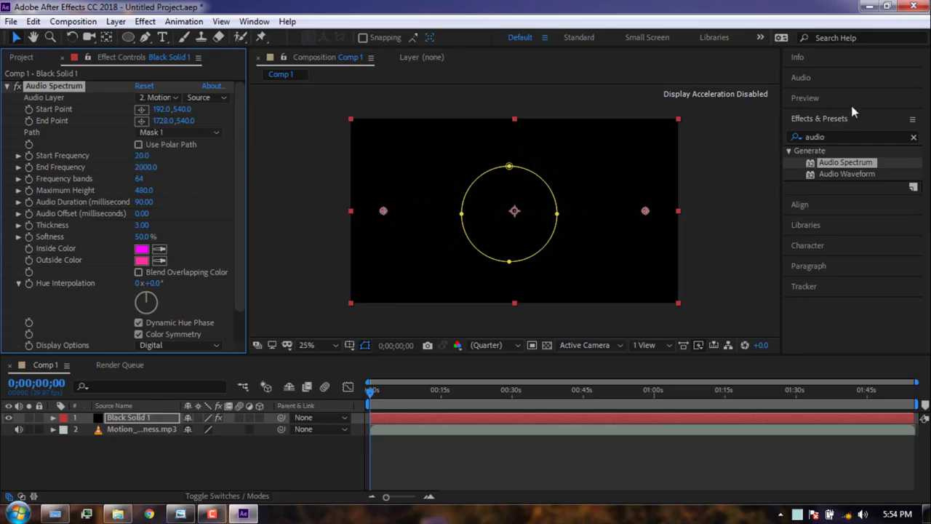
Step: Scrub through the composition's timeline to check how the spectrum reacts around the circular mask
{"action": "left_click", "coordinate": [805, 98]}
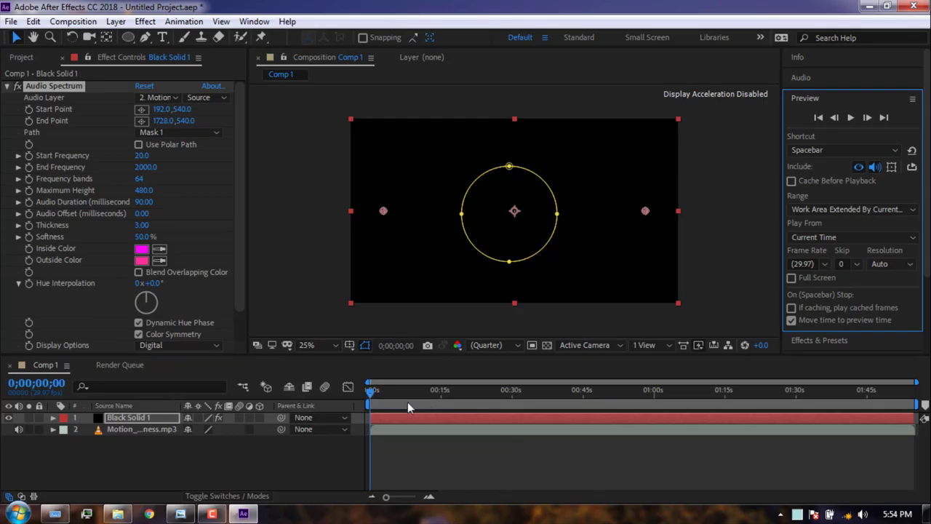
{"action": "left_click", "coordinate": [367, 393]}
{"action": "left_click_drag", "start_coordinate": [367, 393], "coordinate": [467, 400]}
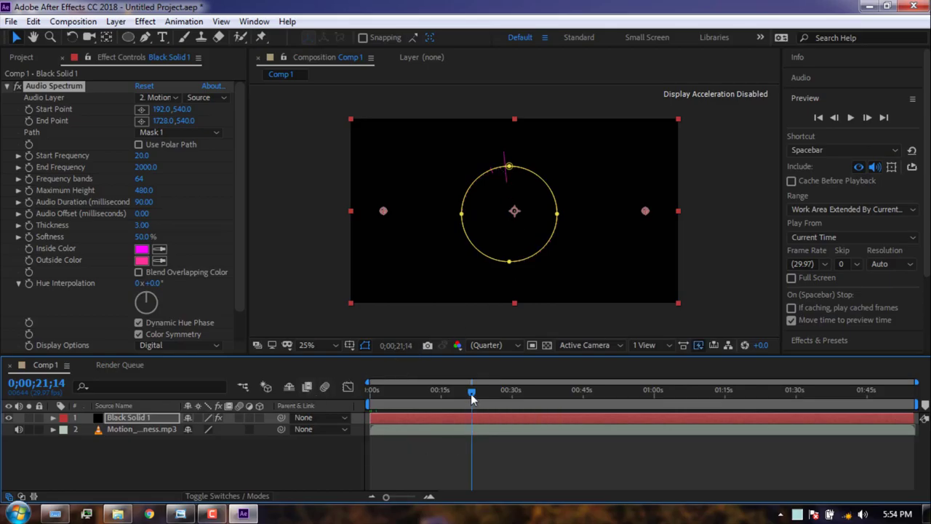
{"action": "left_click_drag", "start_coordinate": [469, 399], "coordinate": [546, 395]}
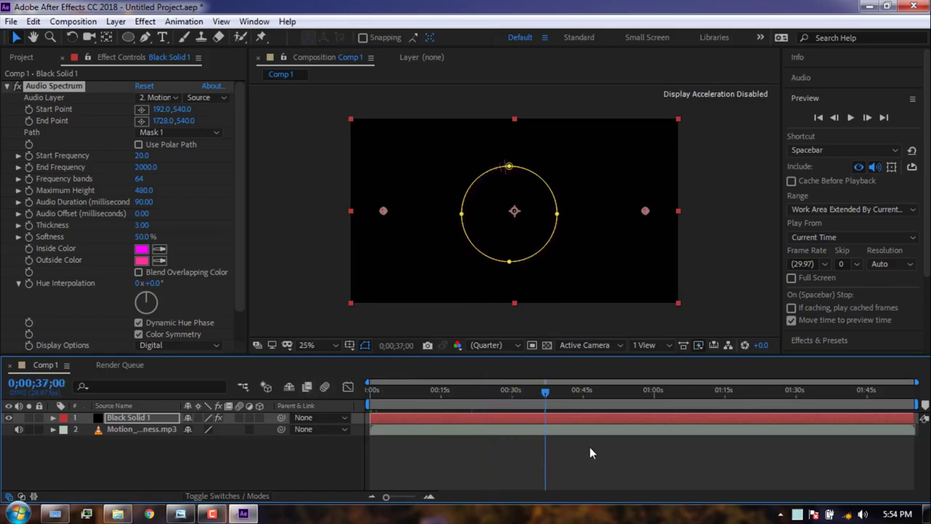
{"action": "left_click_drag", "start_coordinate": [546, 396], "coordinate": [409, 414]}
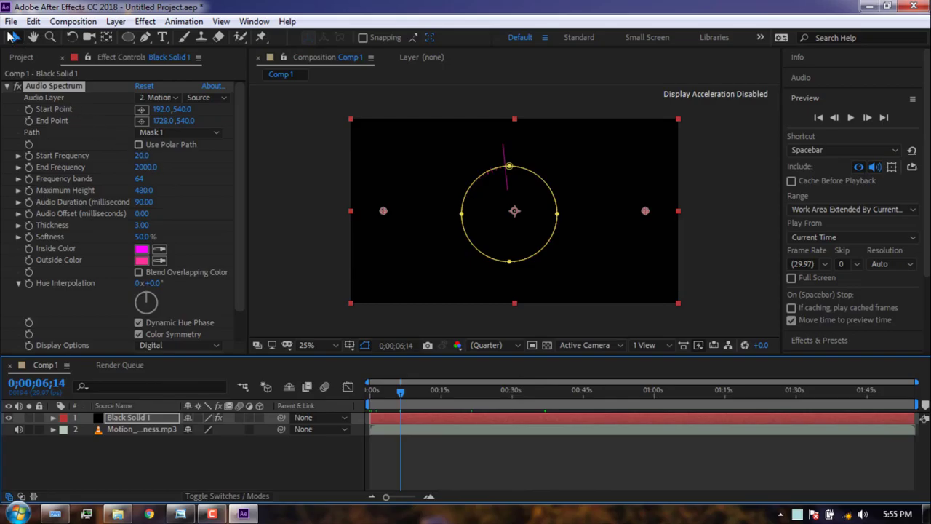
Step: Enlarge the circular mask and reposition it around the middle of the composition, then return the playhead to the start
{"action": "left_click", "coordinate": [479, 227]}
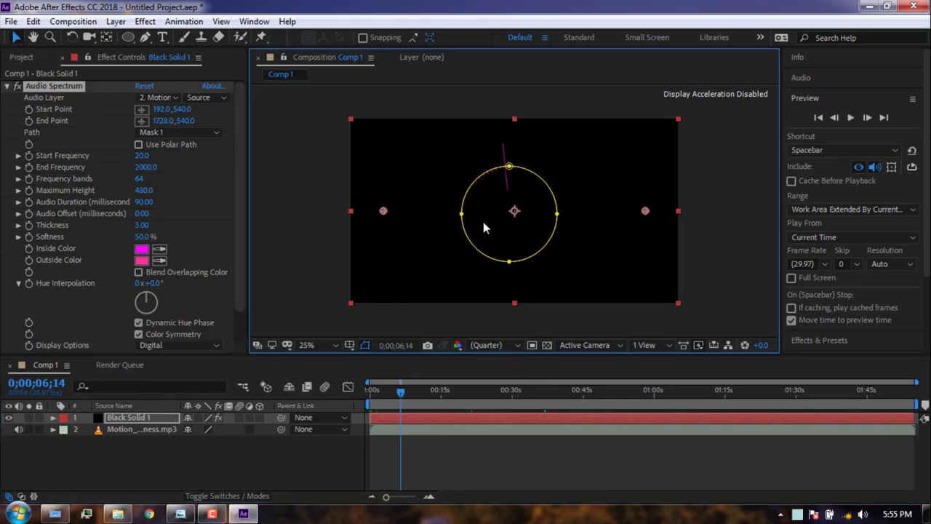
{"action": "left_click", "coordinate": [510, 167]}
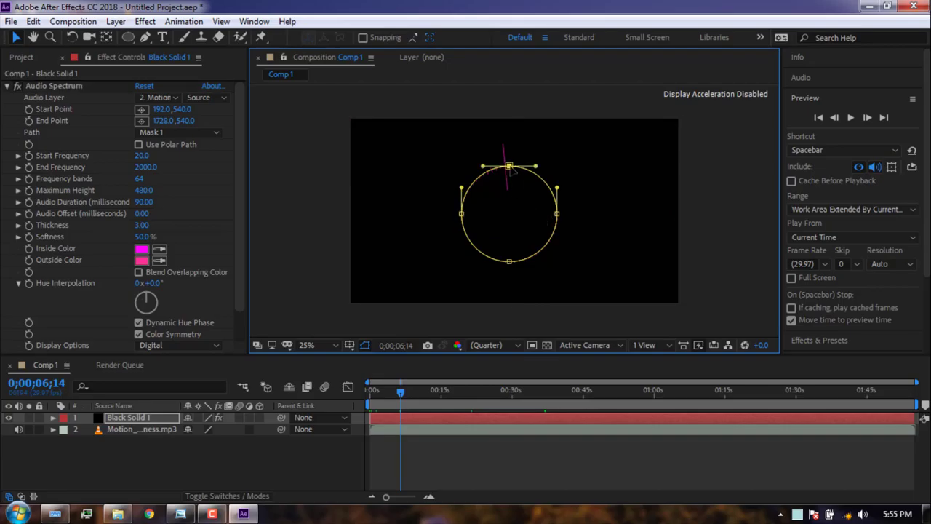
{"action": "double_click", "coordinate": [509, 168]}
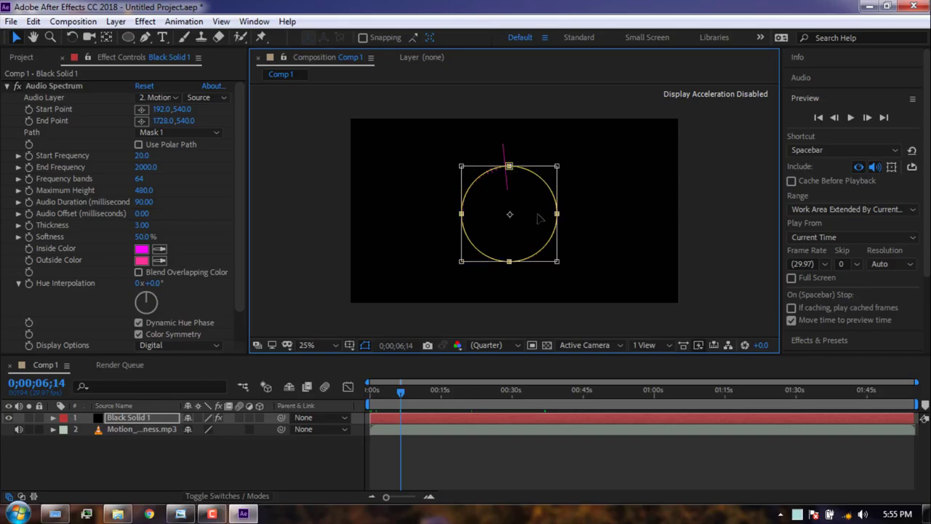
{"action": "left_click_drag", "start_coordinate": [508, 227], "coordinate": [475, 209]}
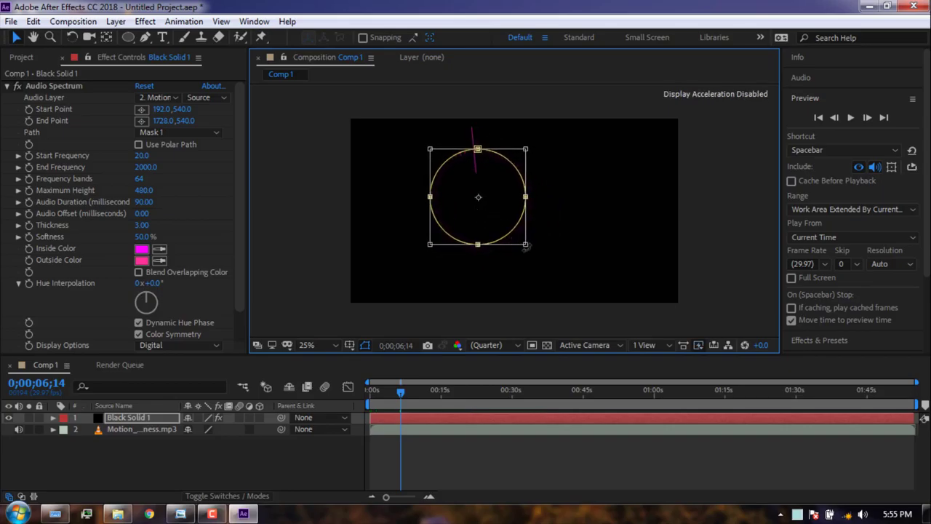
{"action": "left_click_drag", "start_coordinate": [528, 245], "coordinate": [572, 281]}
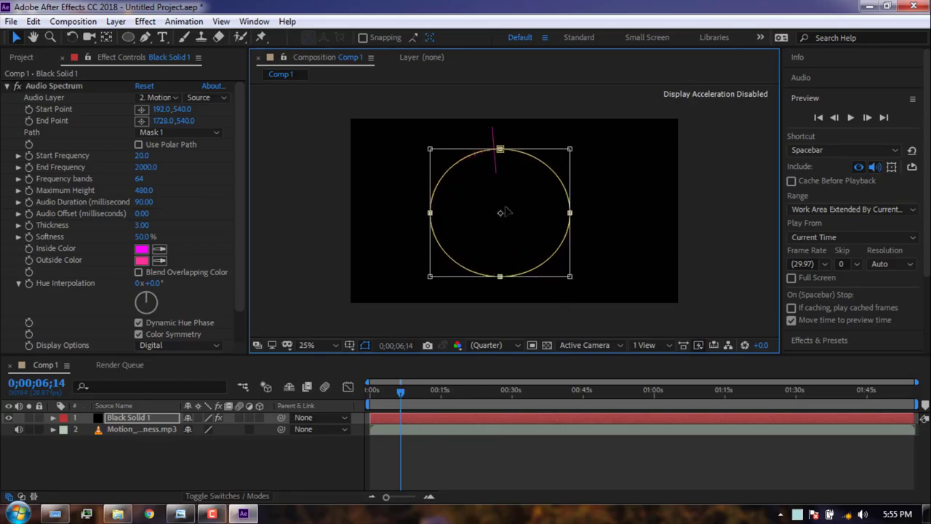
{"action": "mouse_move", "coordinate": [506, 213]}
{"action": "left_mouse_down"}
{"action": "mouse_move", "coordinate": [519, 201]}
{"action": "mouse_move", "coordinate": [523, 212]}
{"action": "left_mouse_up"}
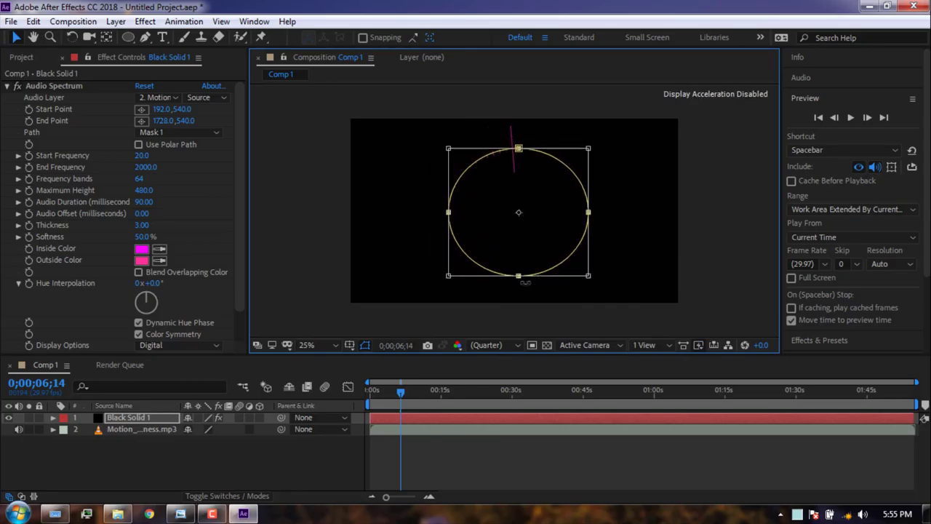
{"action": "left_click_drag", "start_coordinate": [519, 273], "coordinate": [518, 275]}
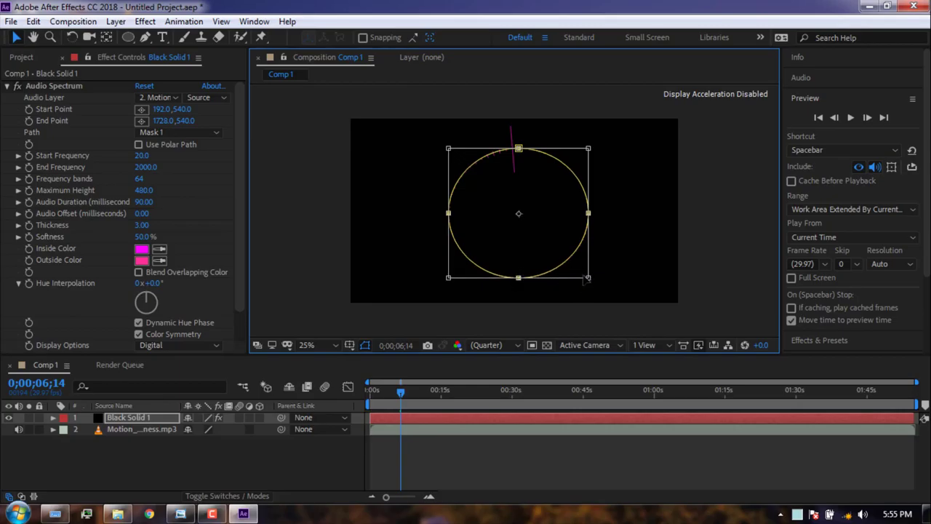
{"action": "left_click_drag", "start_coordinate": [588, 278], "coordinate": [571, 268]}
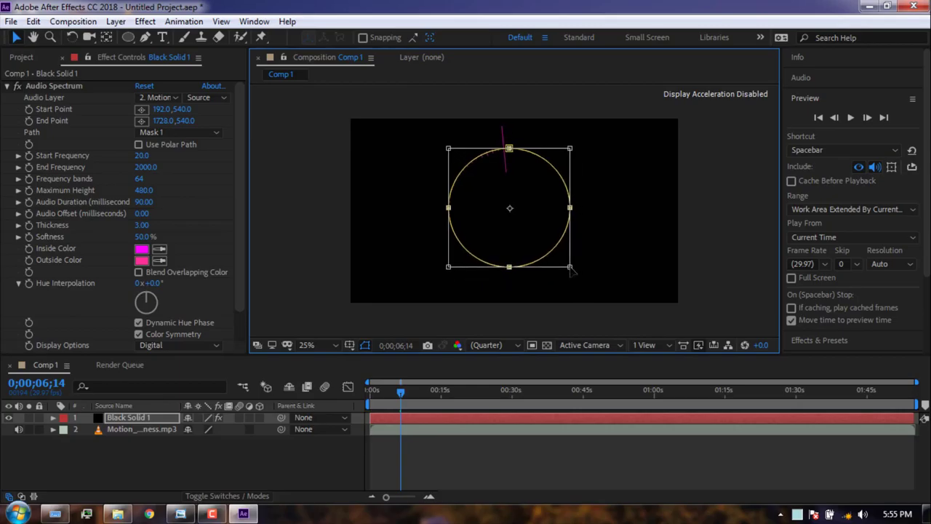
{"action": "left_click", "coordinate": [284, 452]}
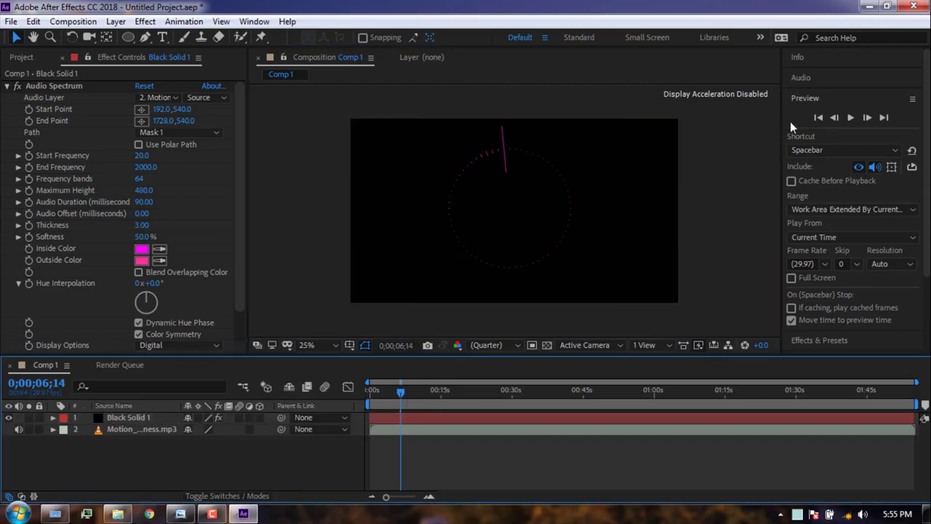
{"action": "left_click", "coordinate": [822, 122]}
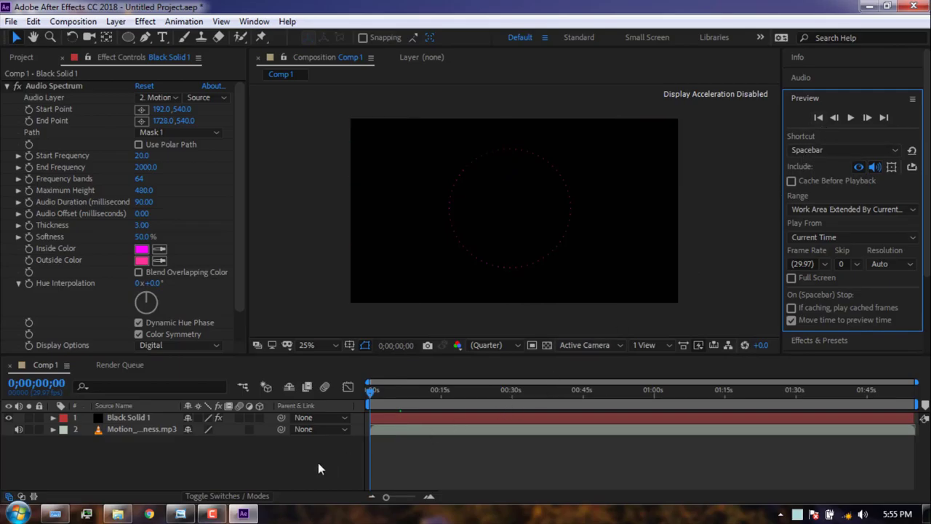
Step: Set the Audio Spectrum's frequency bands to 119 and its end frequency first to 360, then to 1555
{"action": "left_click", "coordinate": [144, 168]}
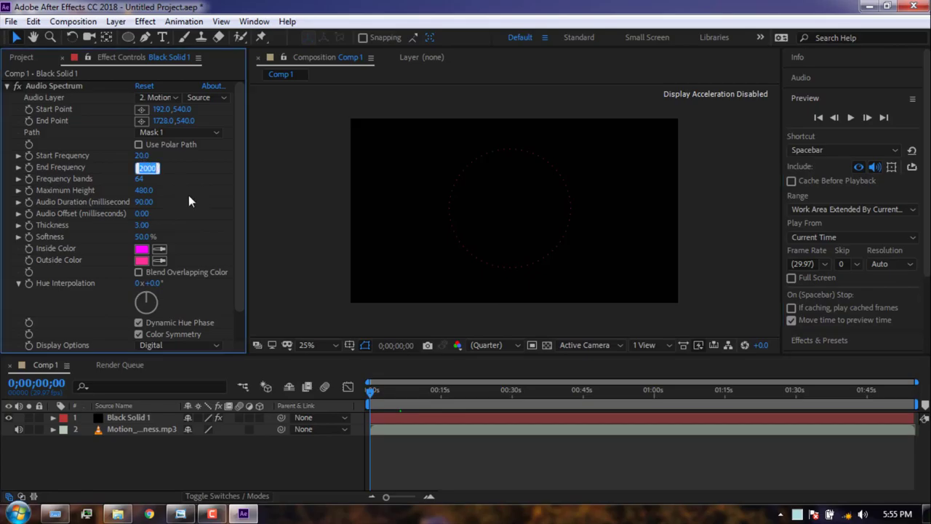
{"action": "type", "text": "360"}
{"action": "left_click", "coordinate": [138, 180]}
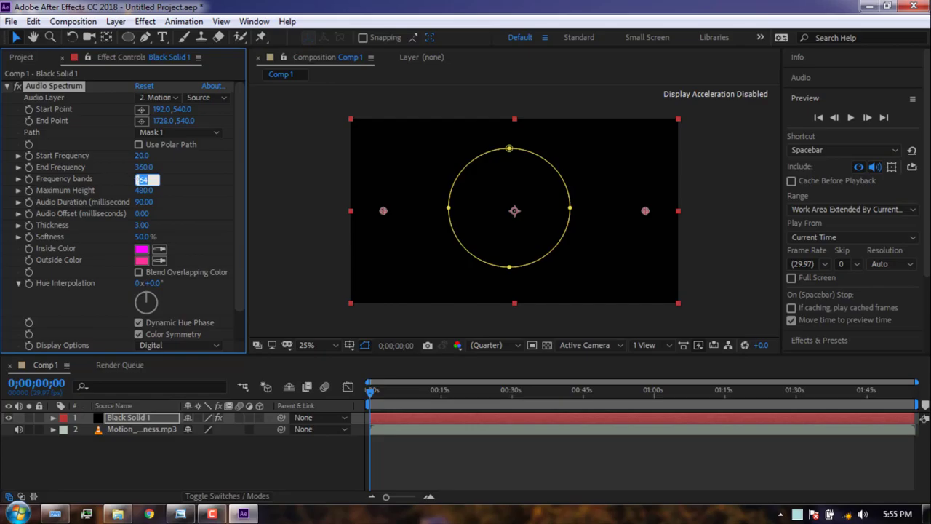
{"action": "type", "text": "119"}
{"action": "key", "text": "Return"}
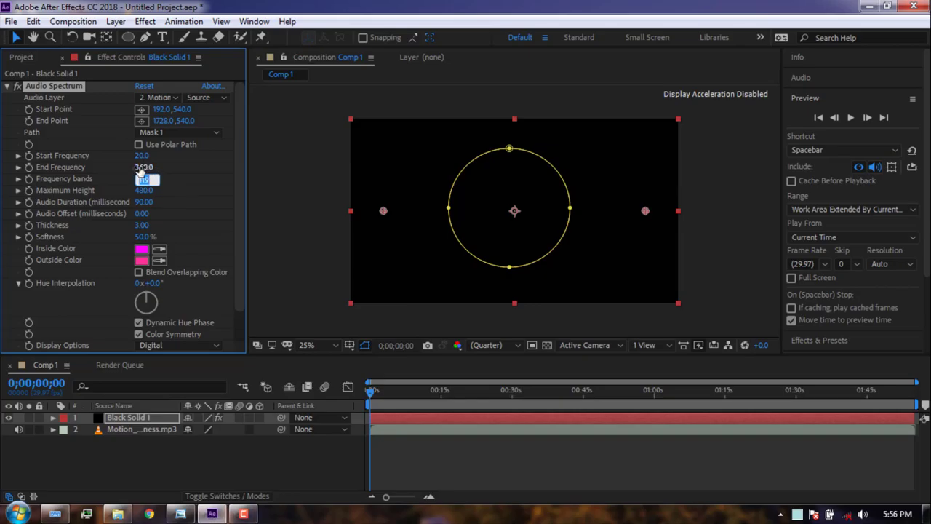
{"action": "left_click", "coordinate": [143, 167]}
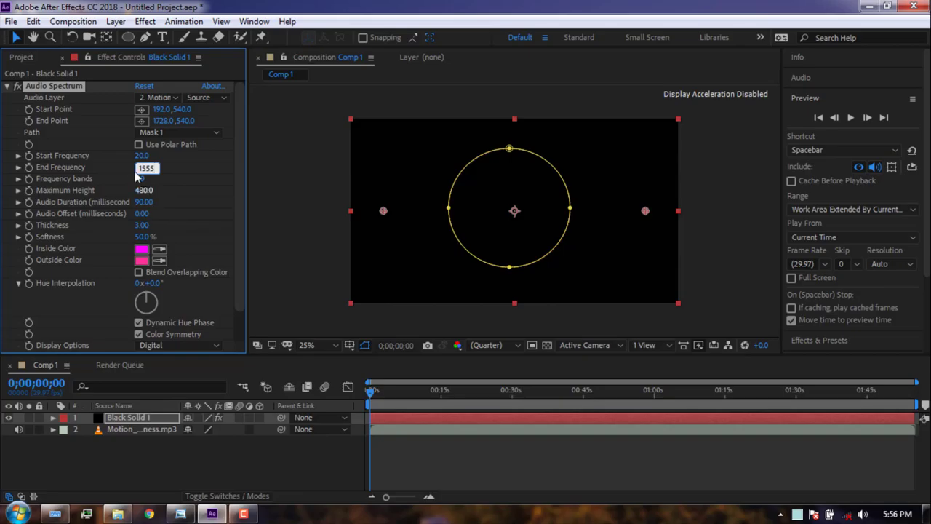
Step: Set the Audio Spectrum's maximum height to 495 and its hue interpolation to 305°
{"action": "left_click", "coordinate": [144, 190]}
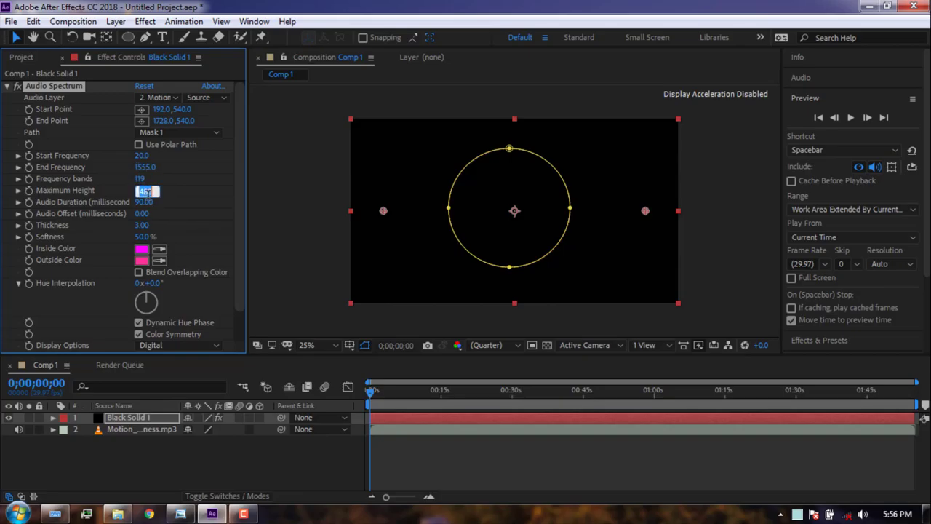
{"action": "left_click", "coordinate": [154, 190]}
{"action": "key", "text": "BackSpace"}
{"action": "key", "text": "BackSpace"}
{"action": "type", "text": "95"}
{"action": "key", "text": "Return"}
{"action": "left_click", "coordinate": [157, 285]}
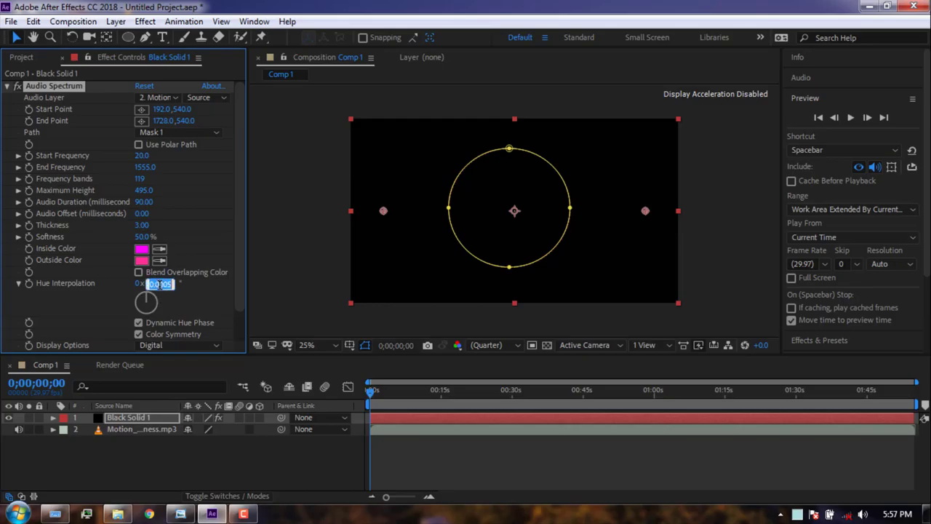
{"action": "type", "text": "30"}
{"action": "key", "text": "Return"}
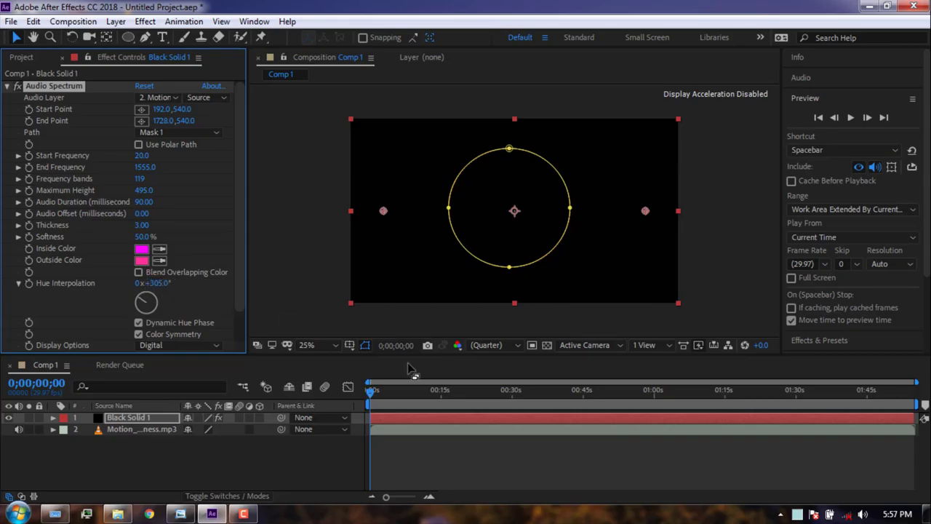
Step: Preview the circular spectrum from about 0;00;49;16, then return the playhead to the first frame
{"action": "left_click", "coordinate": [377, 392]}
{"action": "left_click_drag", "start_coordinate": [405, 394], "coordinate": [606, 424]}
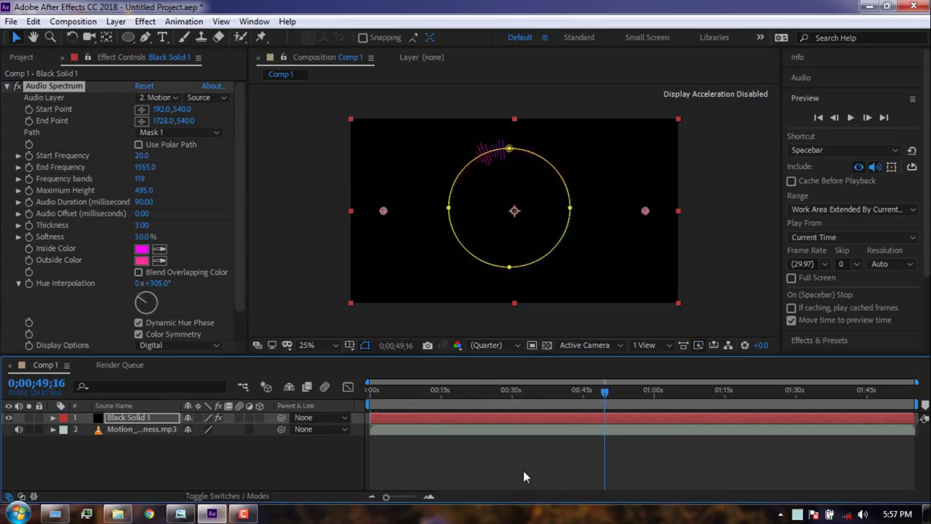
{"action": "left_click", "coordinate": [852, 120]}
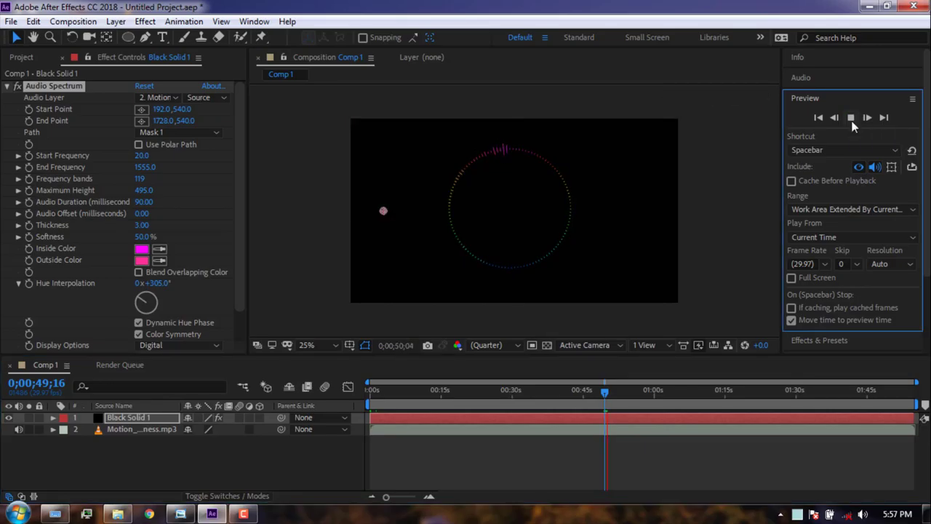
{"action": "left_click", "coordinate": [853, 120]}
{"action": "left_click", "coordinate": [818, 118]}
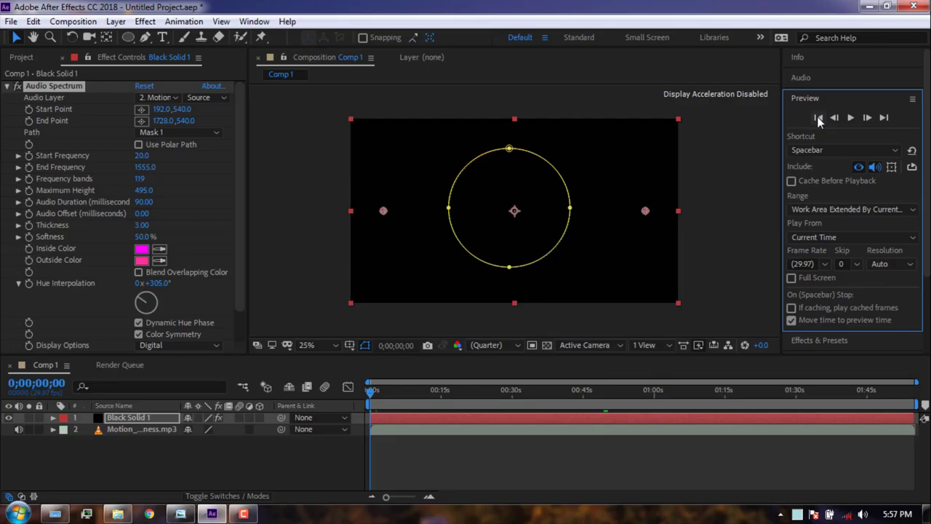
Step: Keep the Audio Spectrum's side options at Side A & B and set its inside color to red, FF0000
{"action": "scroll", "coordinate": [238, 318], "scroll_direction": "down", "scroll_amount": 3}
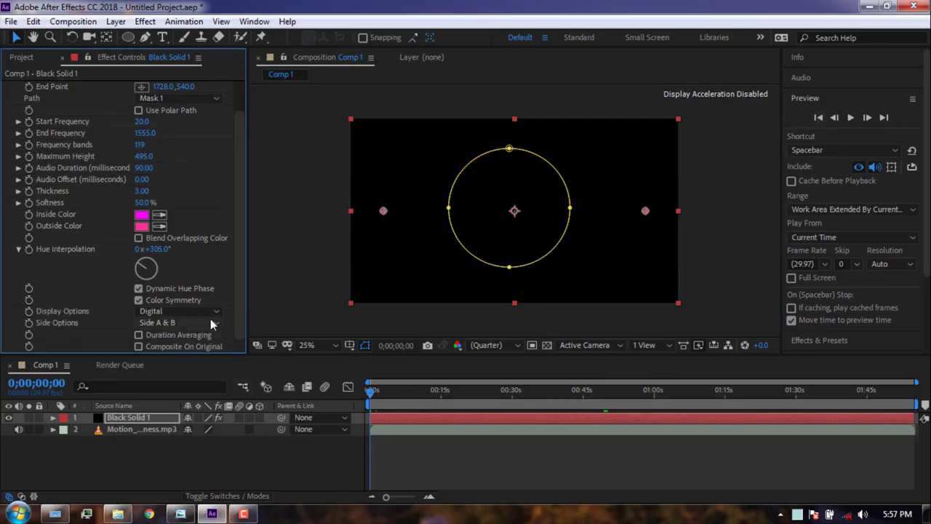
{"action": "left_click", "coordinate": [210, 322]}
{"action": "left_click", "coordinate": [182, 339]}
{"action": "left_click", "coordinate": [141, 215]}
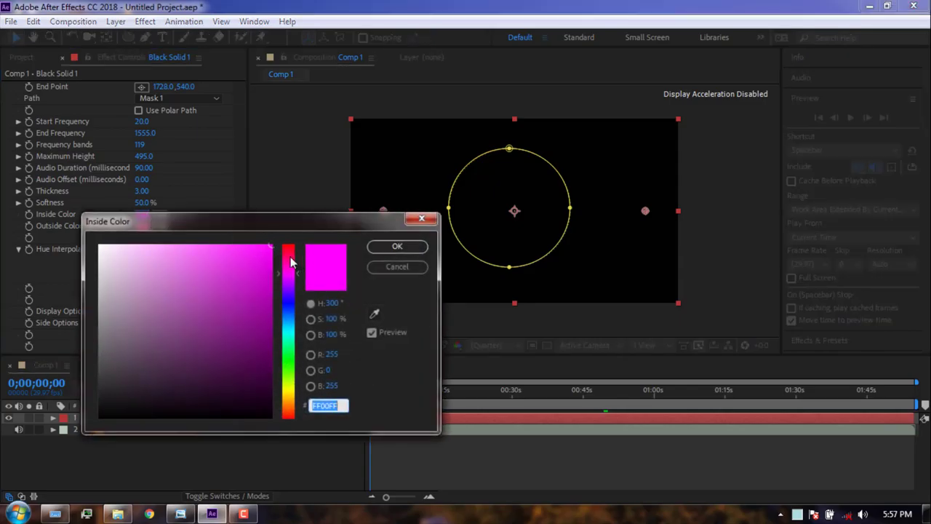
{"action": "left_click_drag", "start_coordinate": [290, 262], "coordinate": [291, 242]}
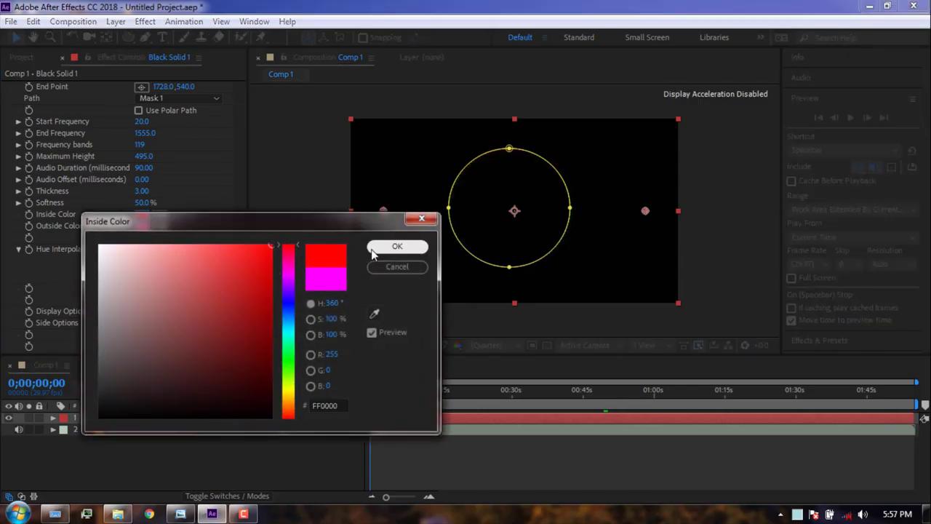
{"action": "left_click", "coordinate": [397, 246]}
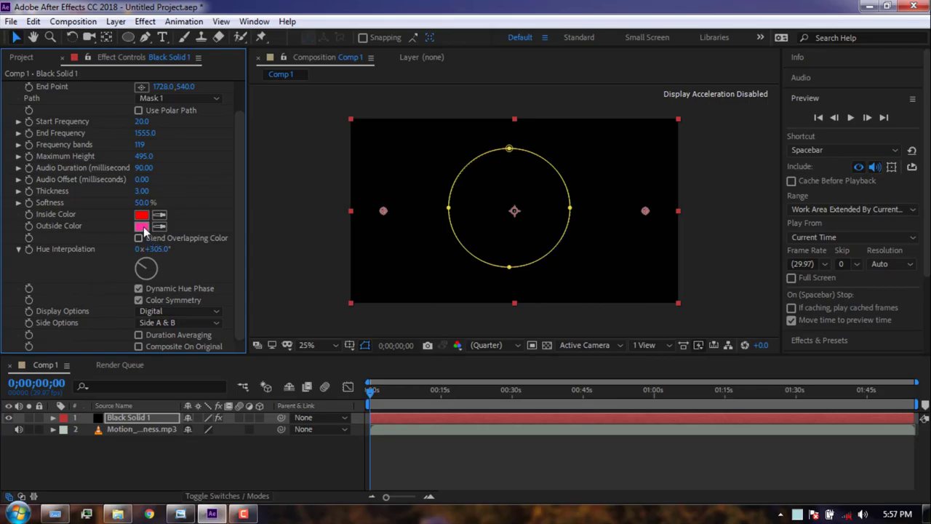
Step: Set the Audio Spectrum's outside color to red, FF0000
{"action": "left_click", "coordinate": [143, 226]}
{"action": "left_click_drag", "start_coordinate": [288, 262], "coordinate": [284, 419]}
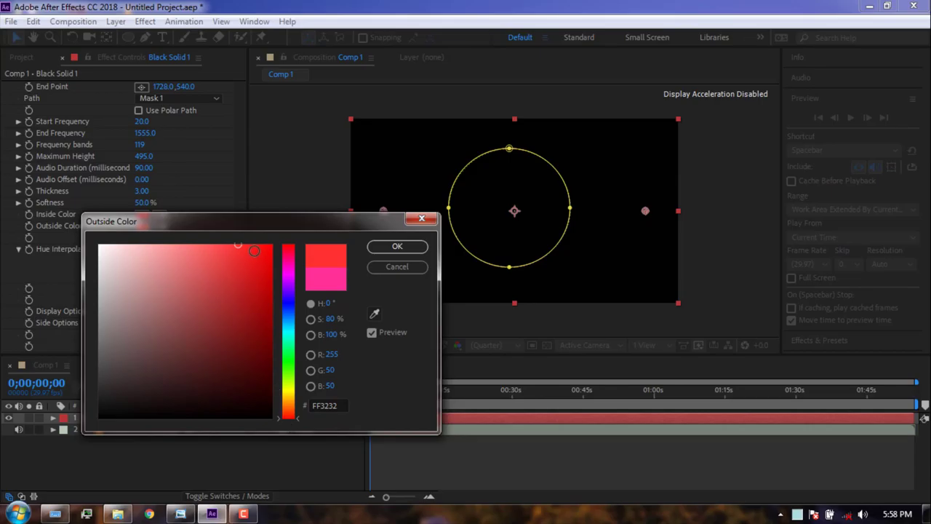
{"action": "left_click_drag", "start_coordinate": [266, 250], "coordinate": [279, 236]}
{"action": "left_click", "coordinate": [417, 248]}
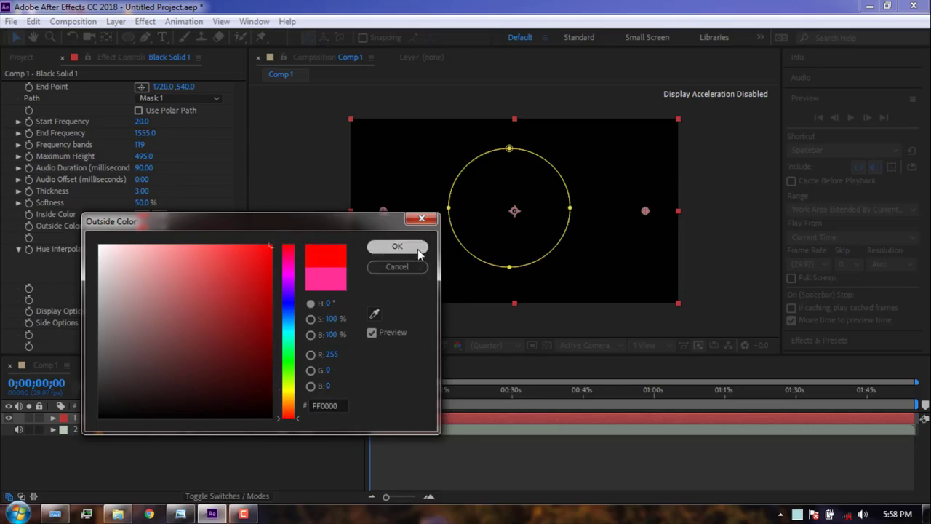
{"action": "left_click", "coordinate": [365, 345]}
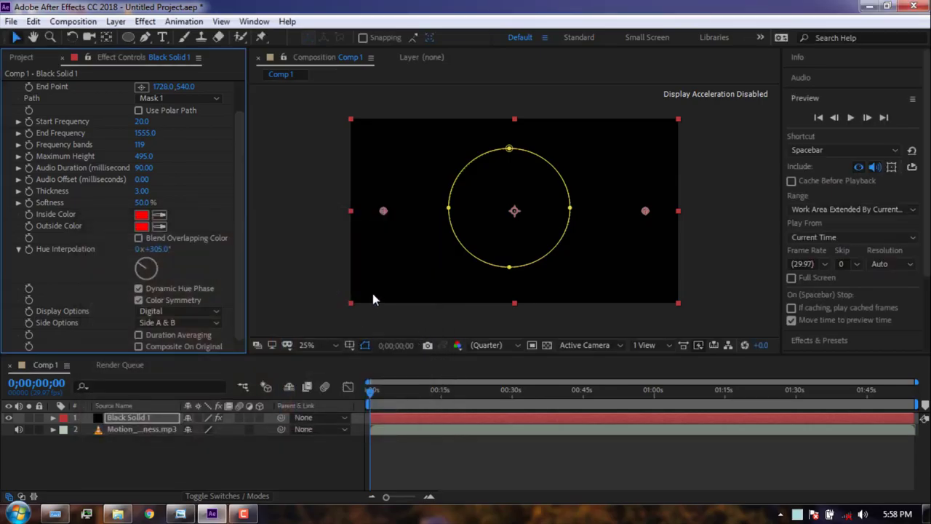
Step: Move the spectrum's start point to about -8, 532 and its end point to about 1928, 548, at the composition's side edges
{"action": "left_click", "coordinate": [383, 214]}
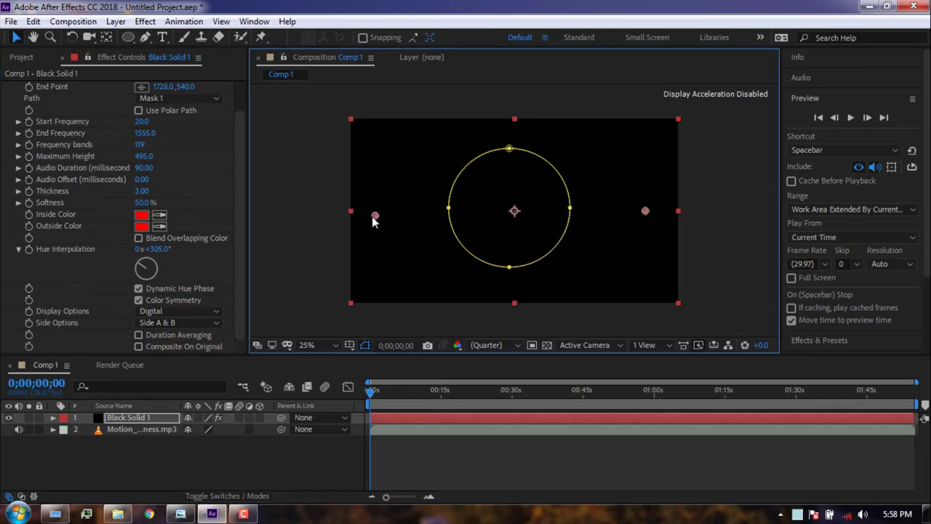
{"action": "left_click_drag", "start_coordinate": [372, 216], "coordinate": [349, 210]}
{"action": "left_click_drag", "start_coordinate": [645, 211], "coordinate": [679, 212]}
Step: Scrub the timeline to about 0;00;48;07 to check the red spectrum around the circle
{"action": "left_click", "coordinate": [502, 379]}
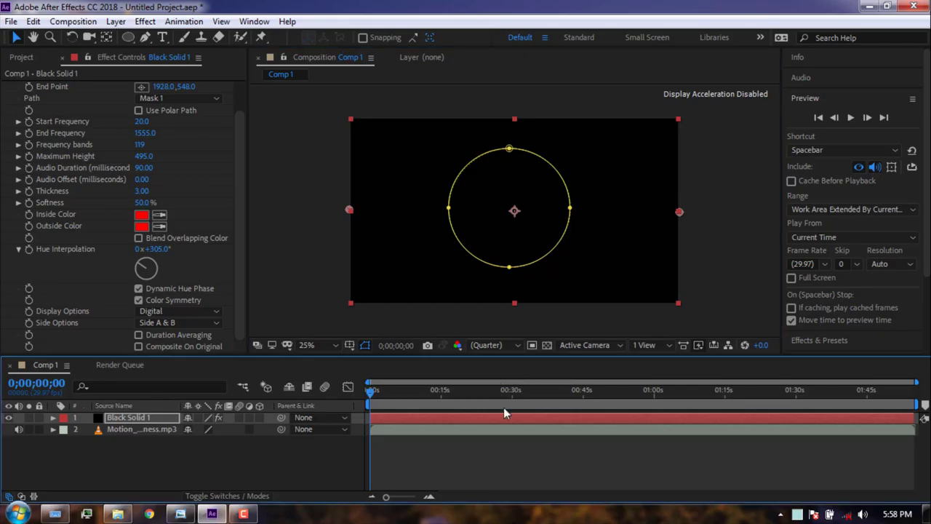
{"action": "left_click", "coordinate": [502, 390]}
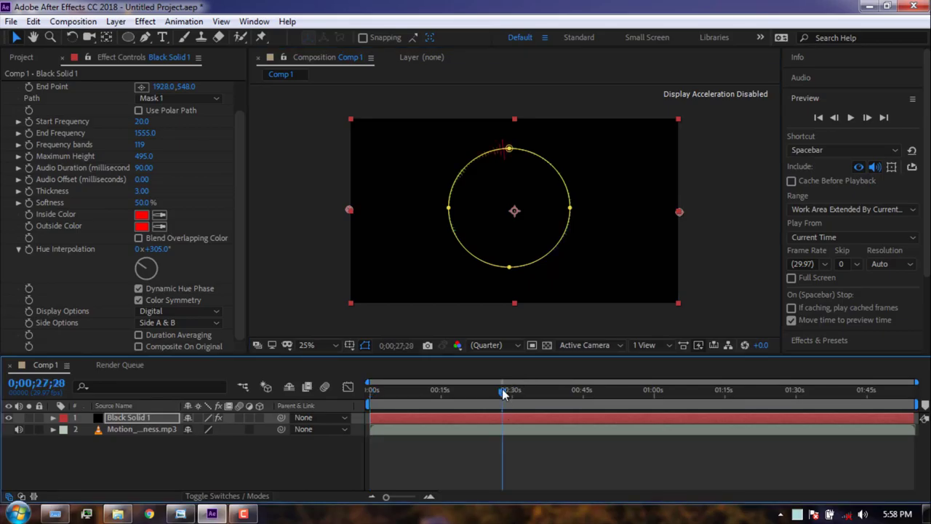
{"action": "left_click_drag", "start_coordinate": [502, 393], "coordinate": [599, 394]}
Step: Reduce the Audio Spectrum's softness to 9%
{"action": "left_click_drag", "start_coordinate": [238, 186], "coordinate": [245, 146]}
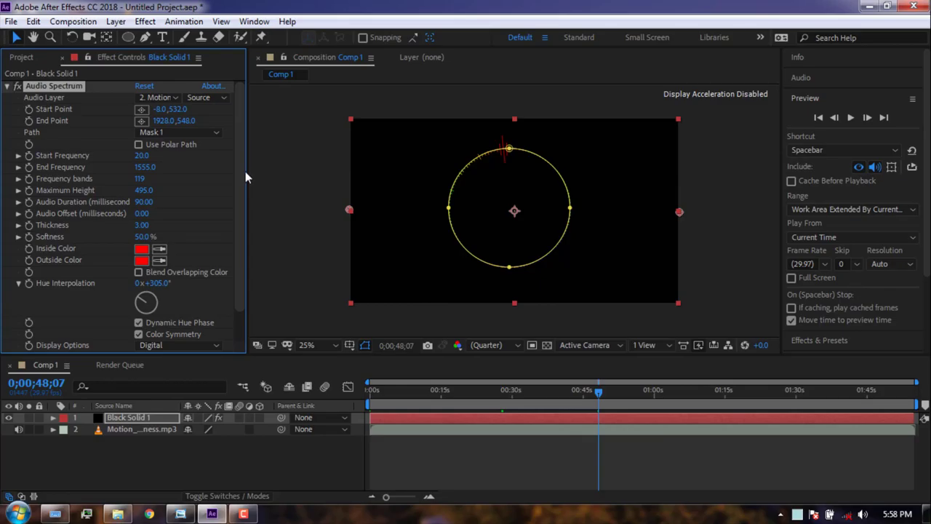
{"action": "left_click_drag", "start_coordinate": [243, 201], "coordinate": [243, 227]}
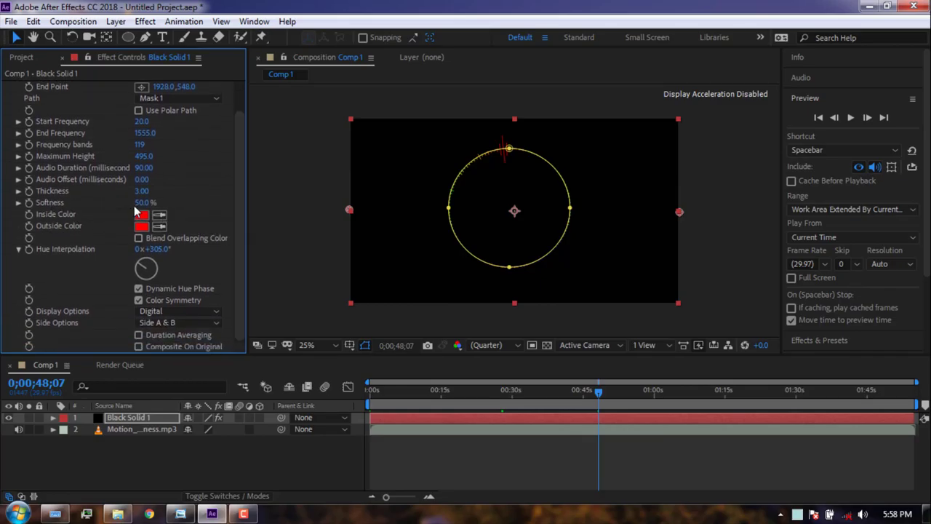
{"action": "left_click_drag", "start_coordinate": [142, 202], "coordinate": [114, 203]}
Step: Add Comp 1 to the render queue for export
{"action": "left_click", "coordinate": [12, 24]}
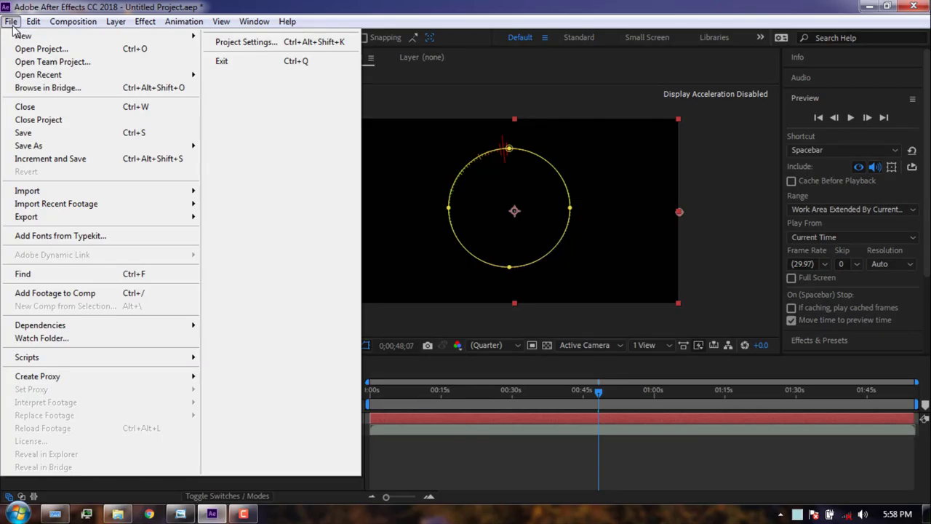
{"action": "mouse_move", "coordinate": [145, 218]}
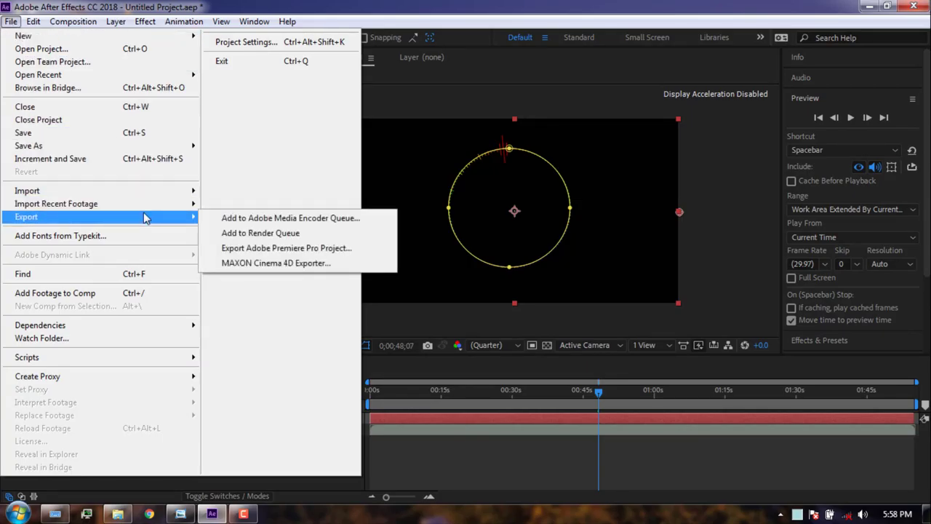
{"action": "left_click", "coordinate": [248, 233]}
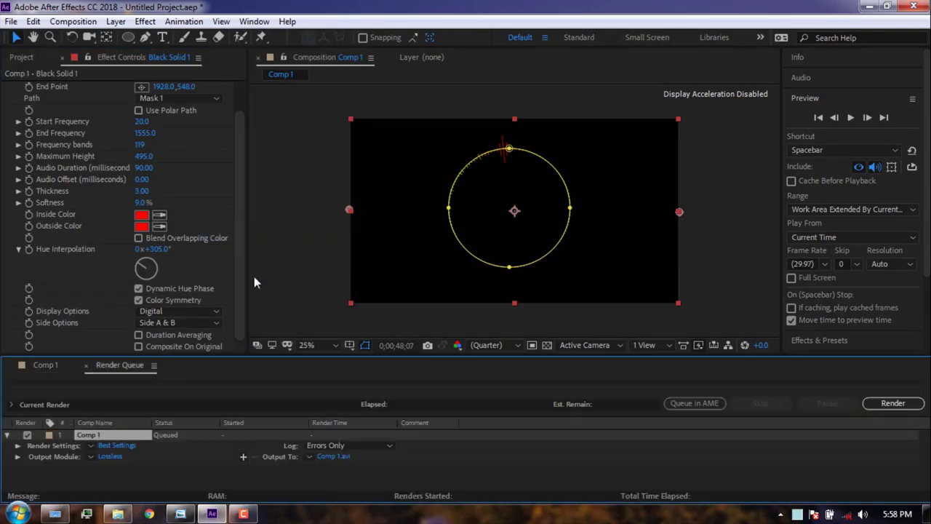
Step: Use Current Settings as Comp 1's render settings and Lossless with Alpha as its output module
{"action": "left_click", "coordinate": [106, 449]}
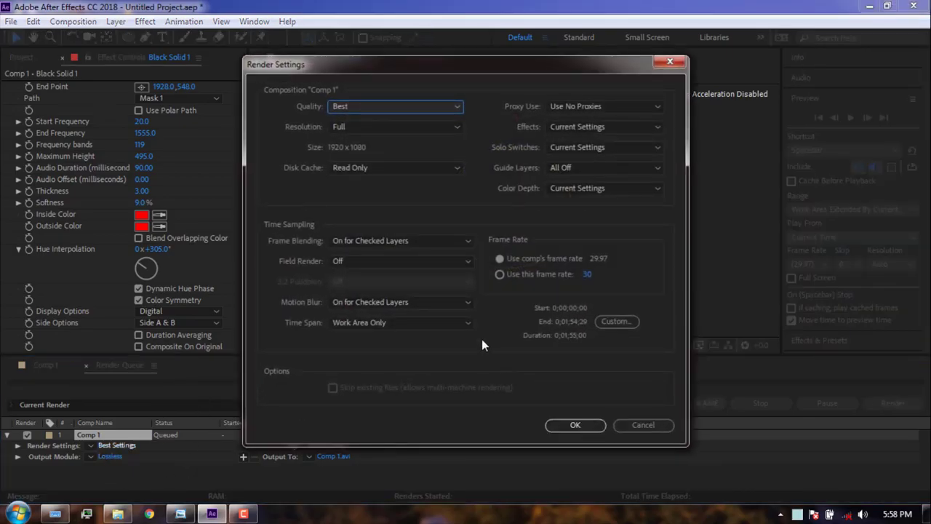
{"action": "left_click", "coordinate": [644, 426]}
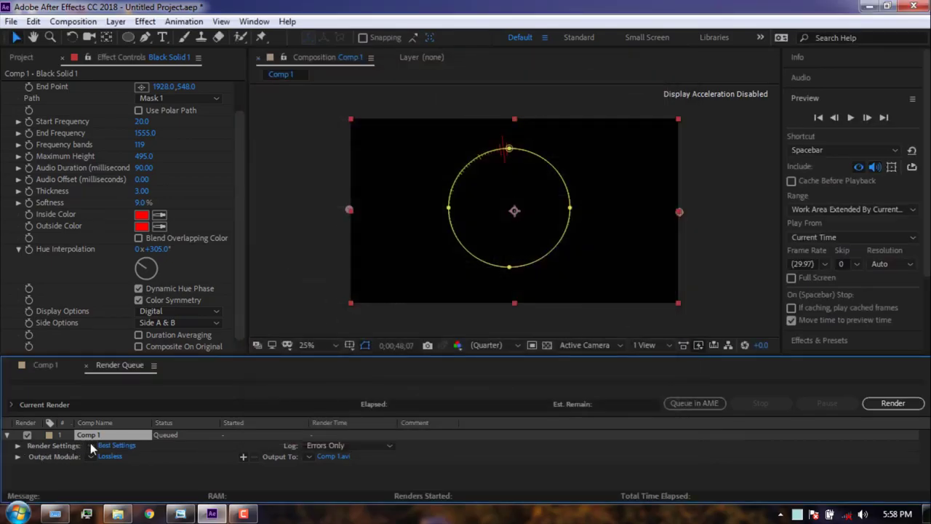
{"action": "left_click", "coordinate": [90, 446]}
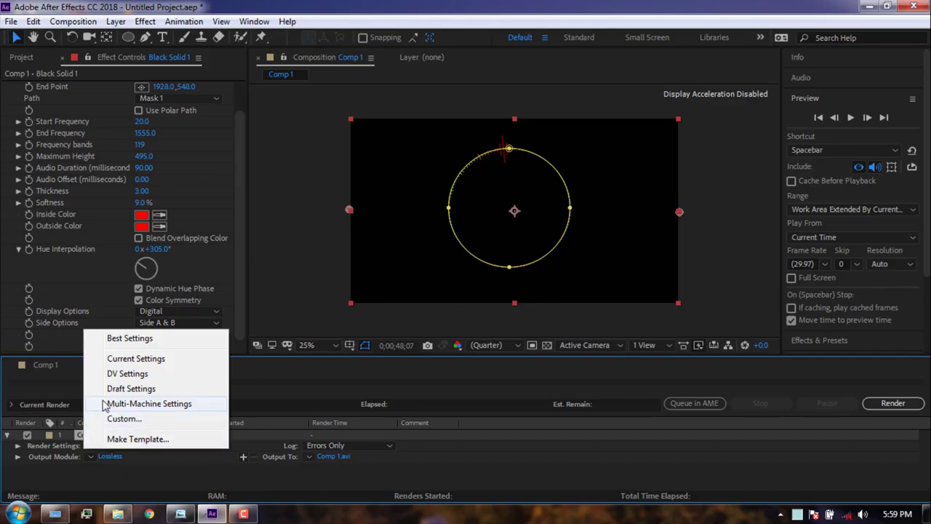
{"action": "left_click", "coordinate": [146, 359]}
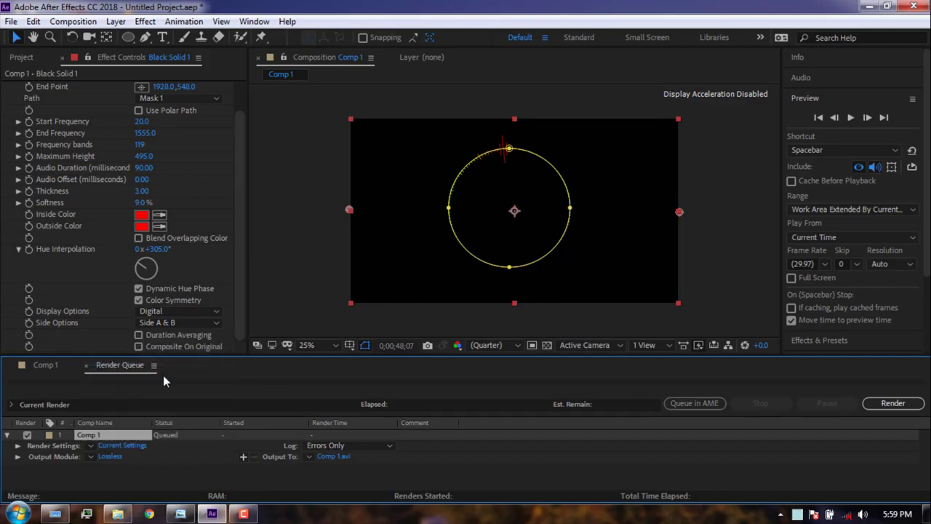
{"action": "left_click", "coordinate": [91, 456]}
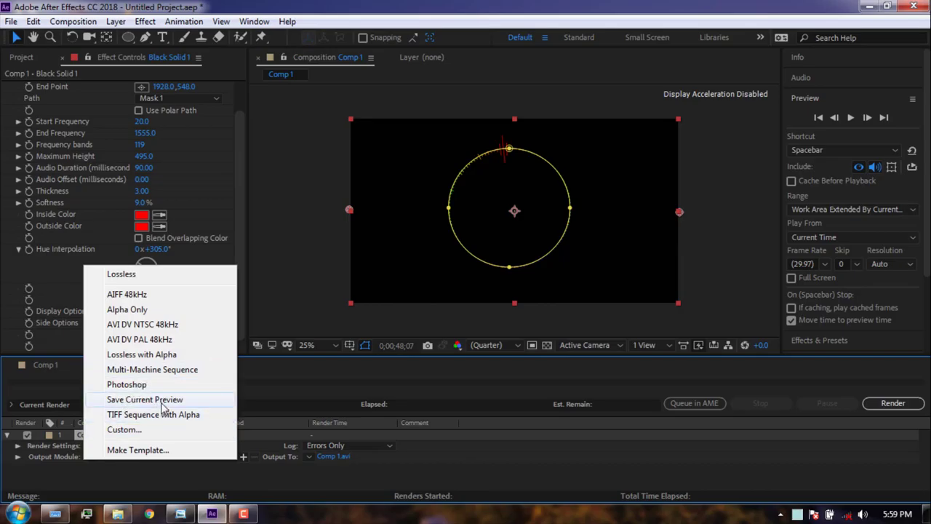
{"action": "left_click", "coordinate": [188, 355]}
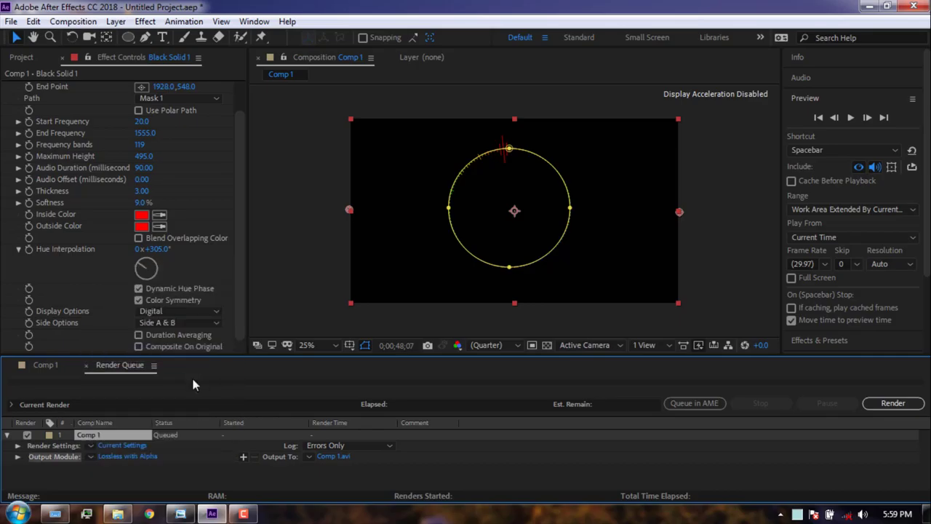
Step: Set the output file to Comp 1 as AVI in the Documents library, return the playhead to the start, and render it
{"action": "left_click", "coordinate": [334, 459]}
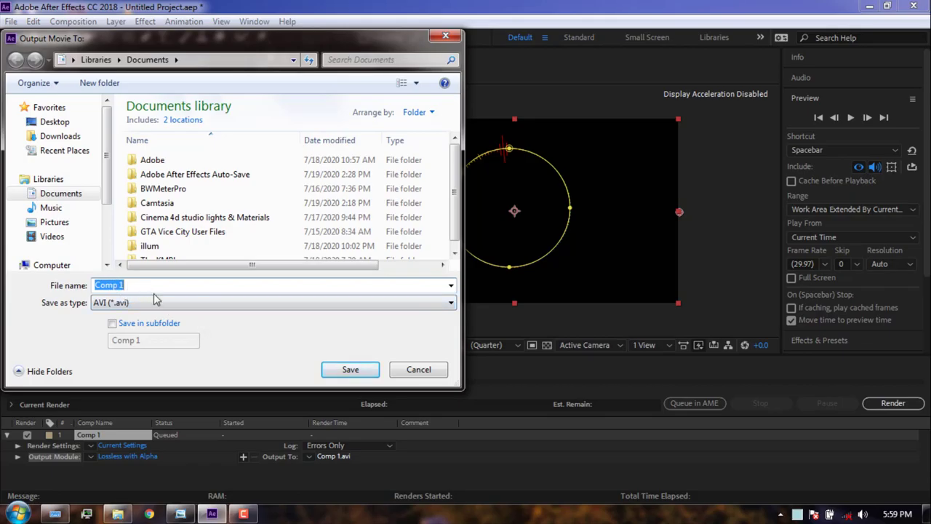
{"action": "left_click", "coordinate": [328, 371]}
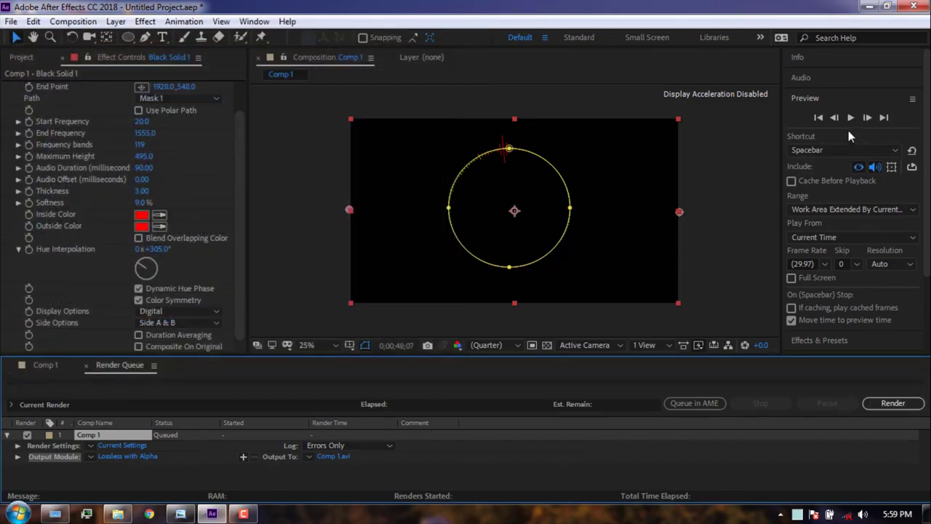
{"action": "left_click", "coordinate": [820, 118]}
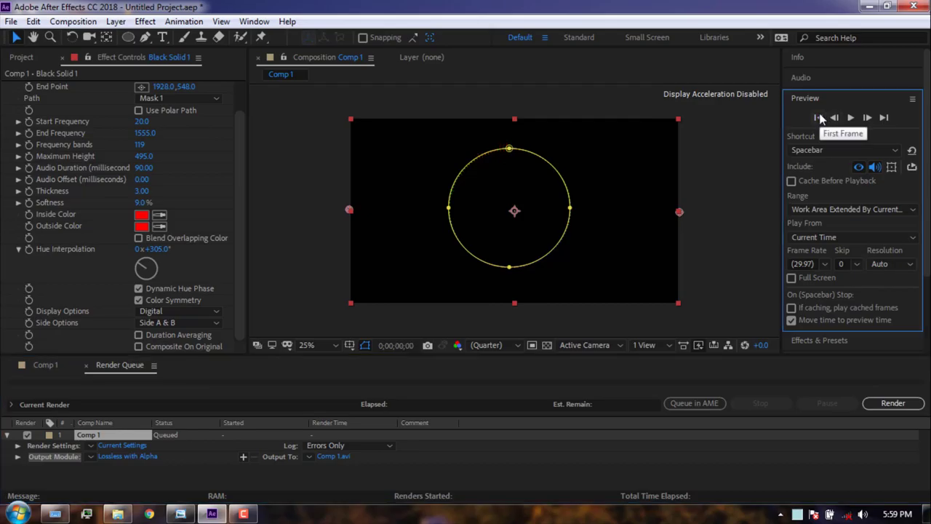
{"action": "left_click", "coordinate": [896, 403]}
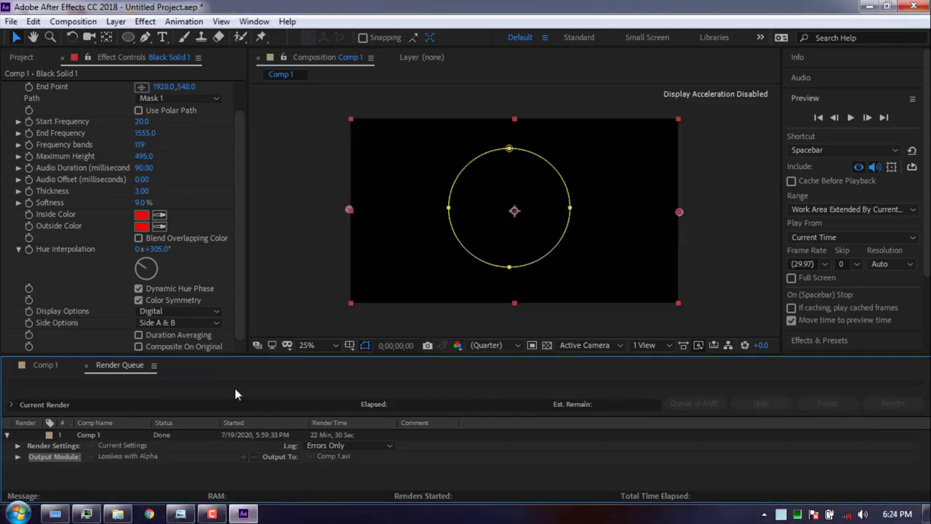
Step: Switch to Windows Explorer, find the rendered Comp 1 video in the Documents library, and play it
{"action": "left_click", "coordinate": [118, 515]}
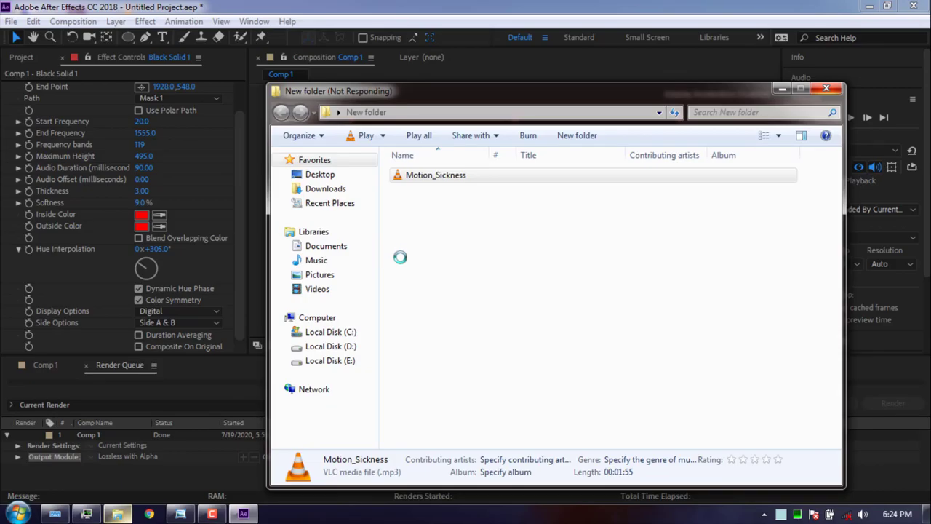
{"action": "mouse_move", "coordinate": [117, 513]}
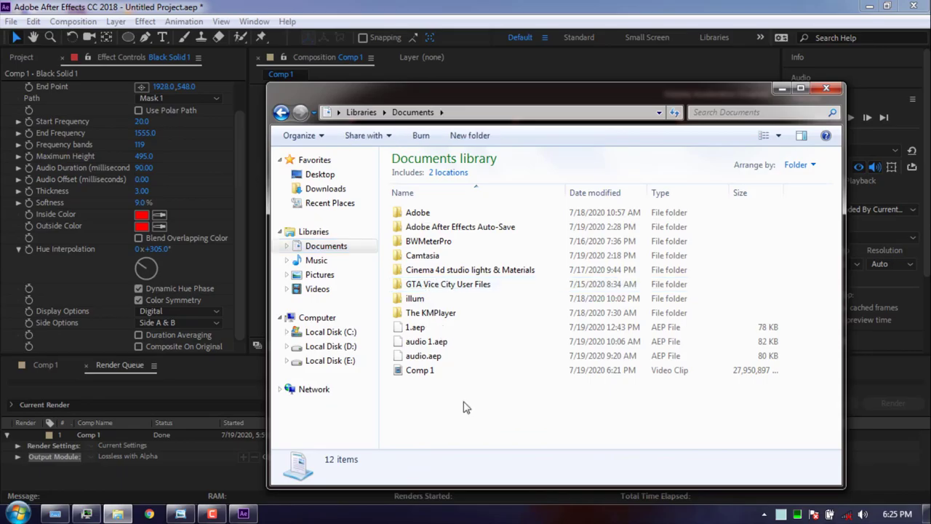
{"action": "mouse_move", "coordinate": [415, 374]}
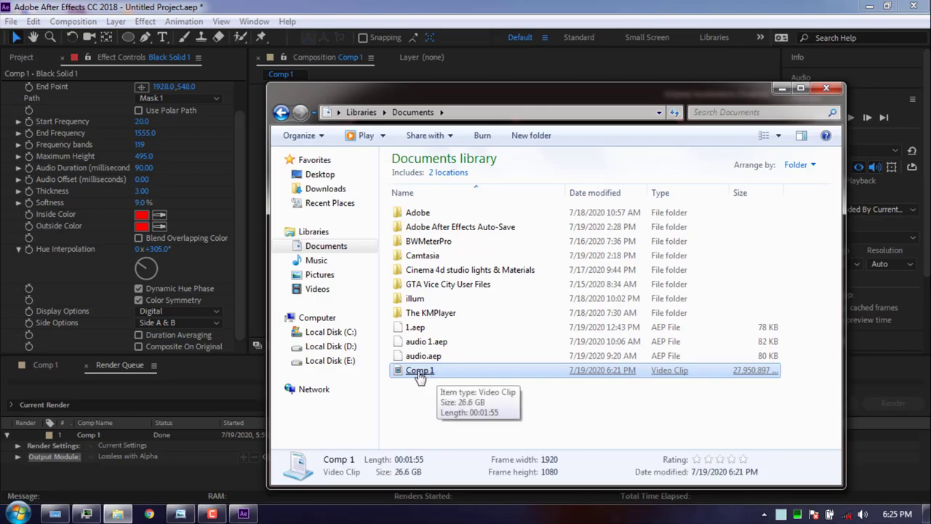
{"action": "left_click", "coordinate": [427, 430]}
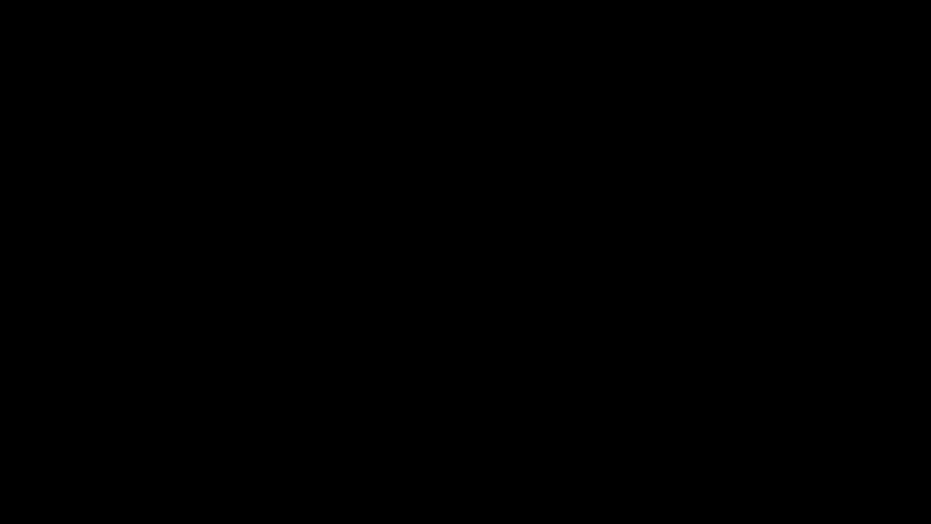